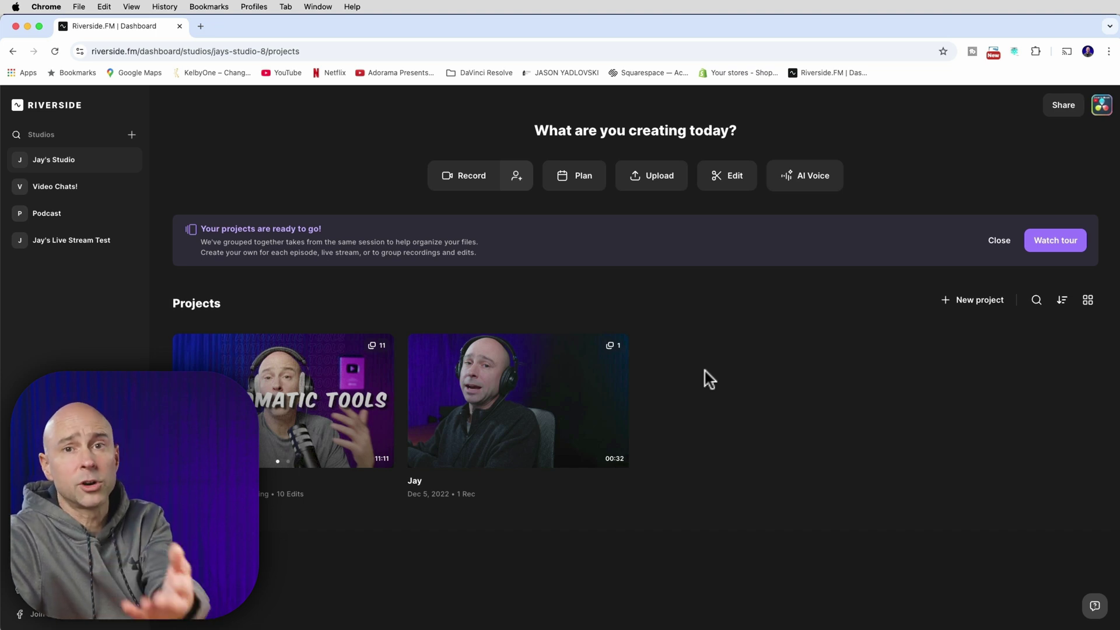
Step: Open the Upload audio or video dialog from the Riverside dashboard
left_click(652, 180)
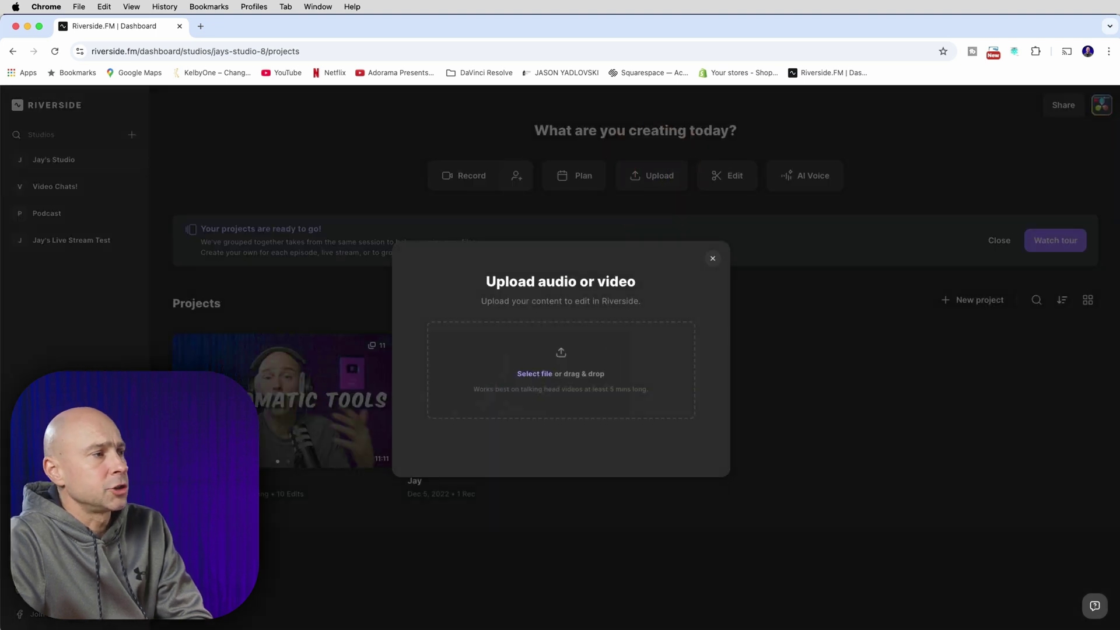
Step: Drop DR Podcast 11.mp4 into the upload zone to create its project
left_click_drag(775, 321, 532, 371)
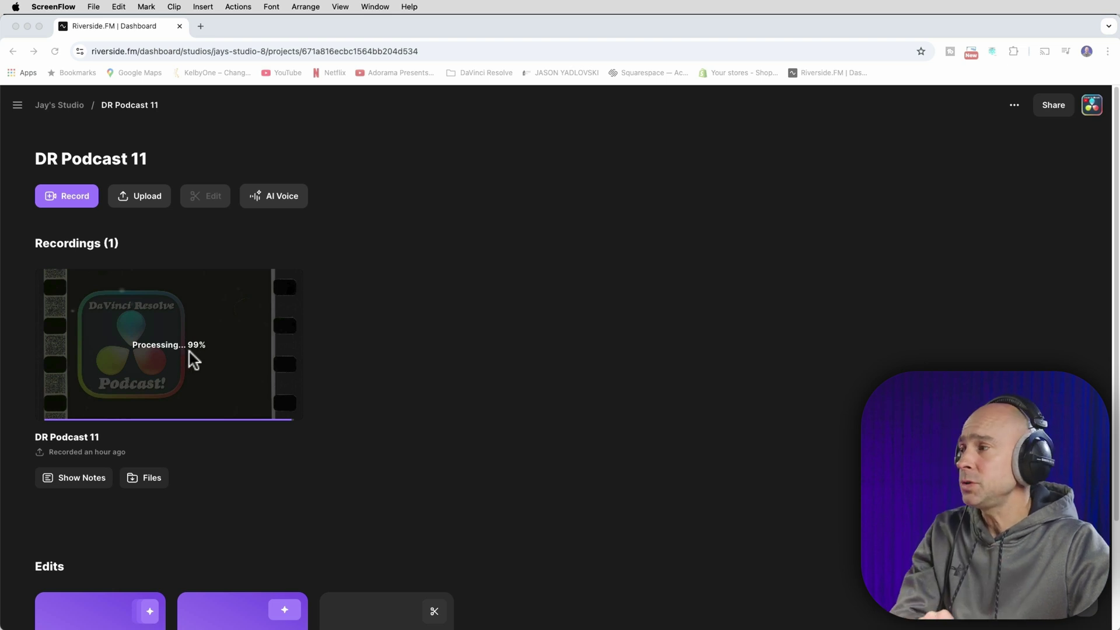
Step: Scroll down to the Edits section showing Magic Clips, Full Episode and Edit from Scratch
scroll(197, 414, "down", 5)
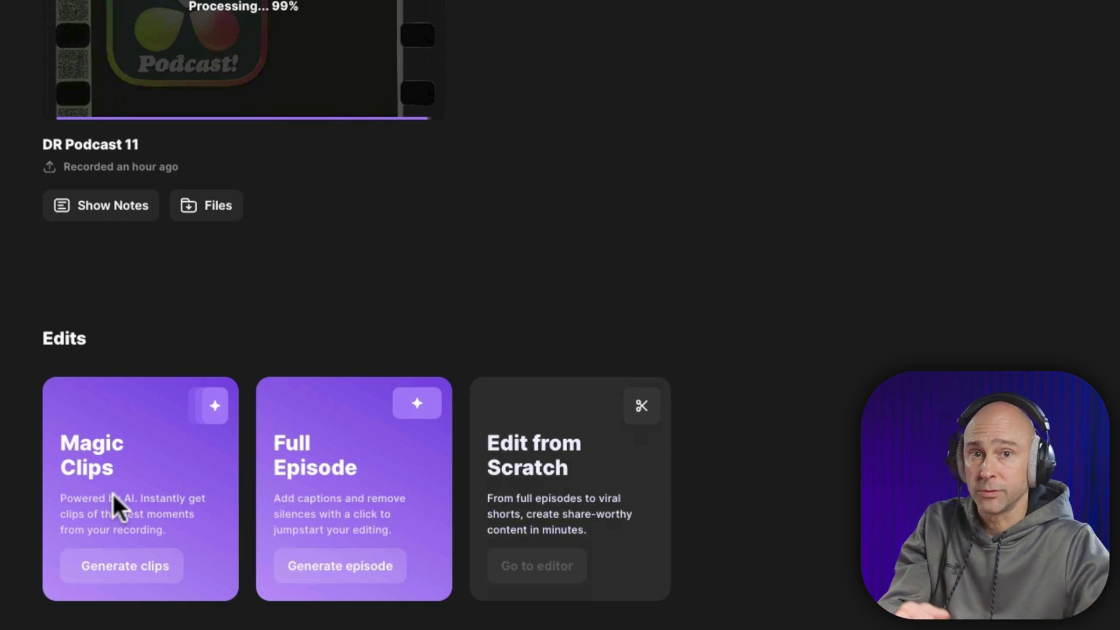
Step: Generate Magic Clips limited to a 30 - 60 sec clip duration
left_click(117, 561)
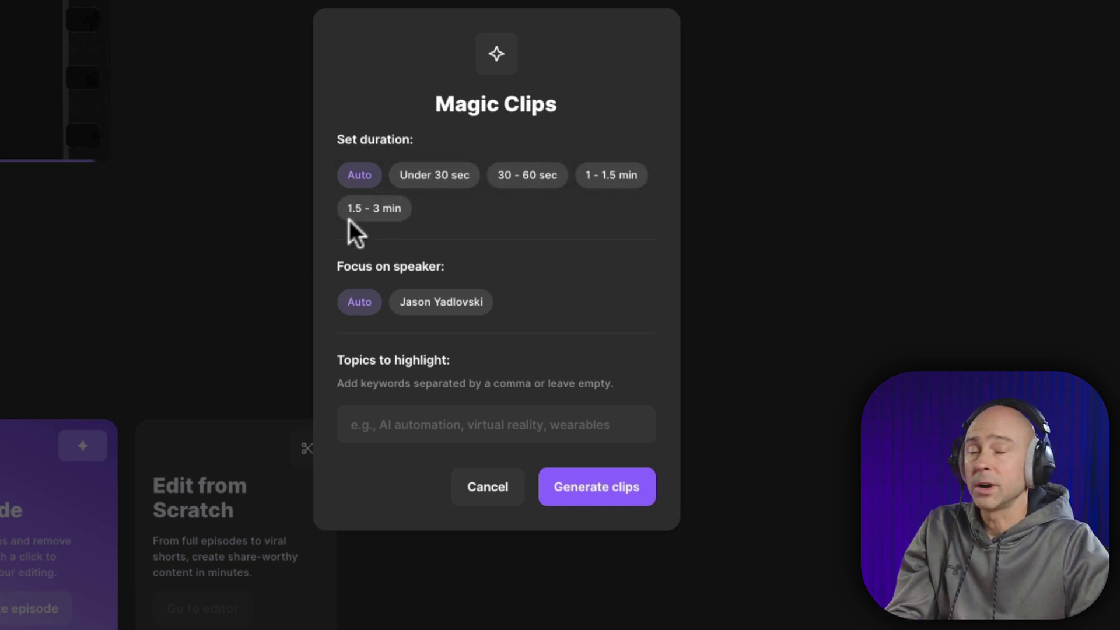
left_click(523, 180)
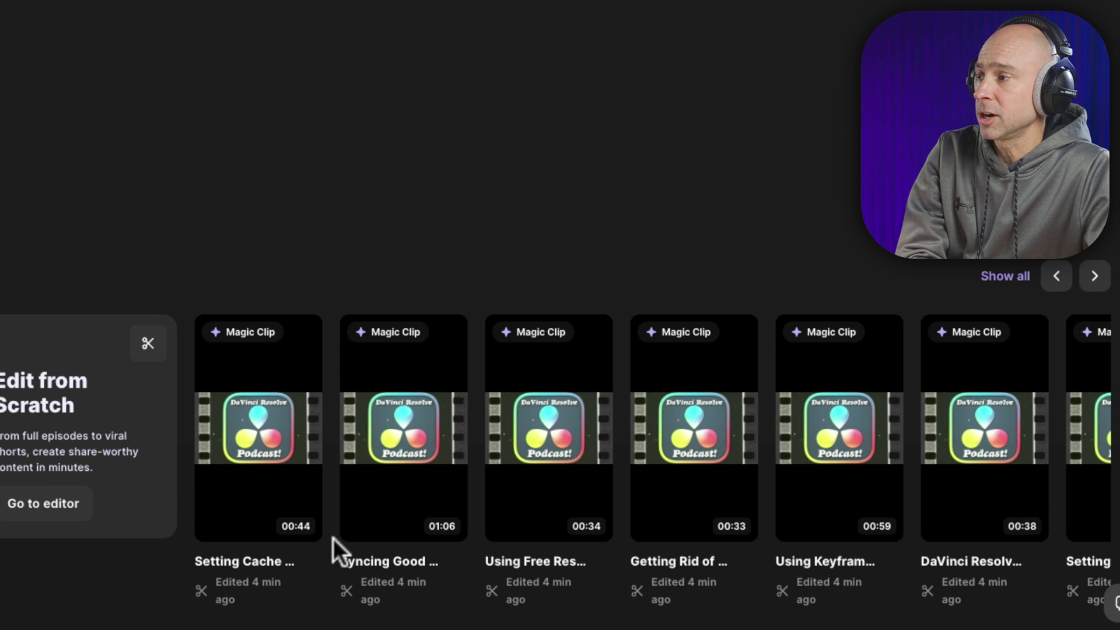
Step: Expand the Edits grid to all seven clips and open the Setting Cache and Backup clip
mouse_move(297, 533)
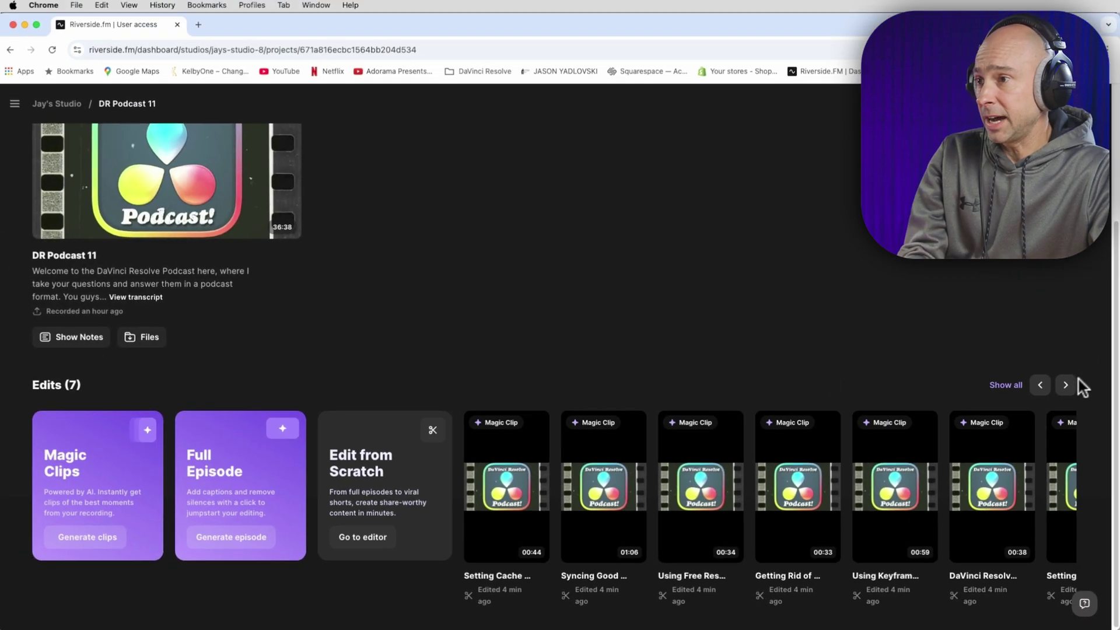
left_click(1066, 385)
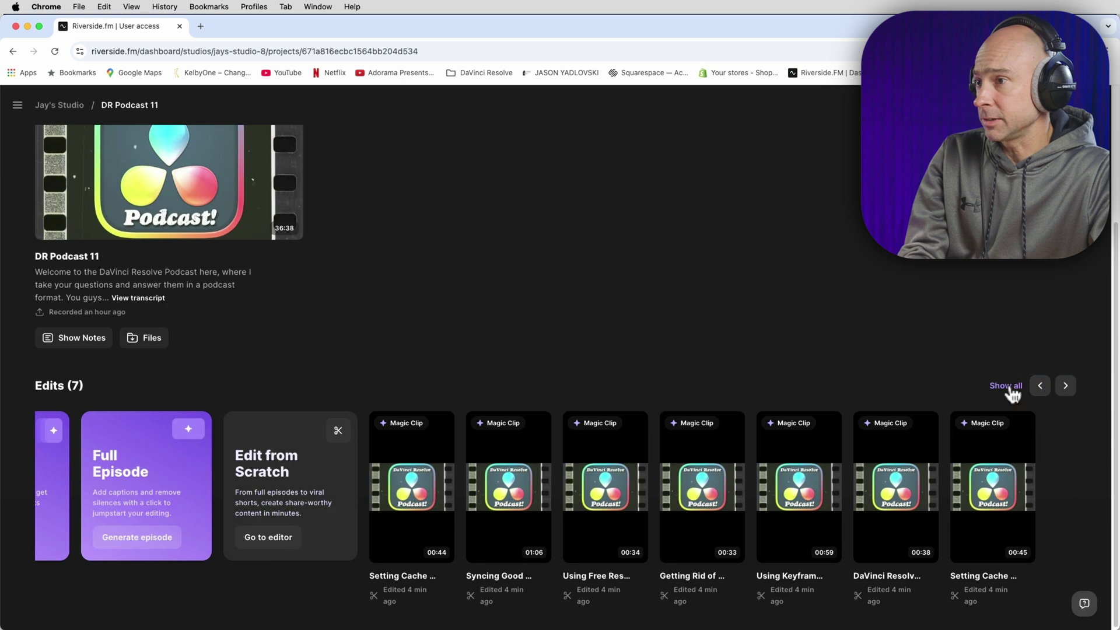
left_click(1005, 384)
scroll(1004, 495, "down", 4)
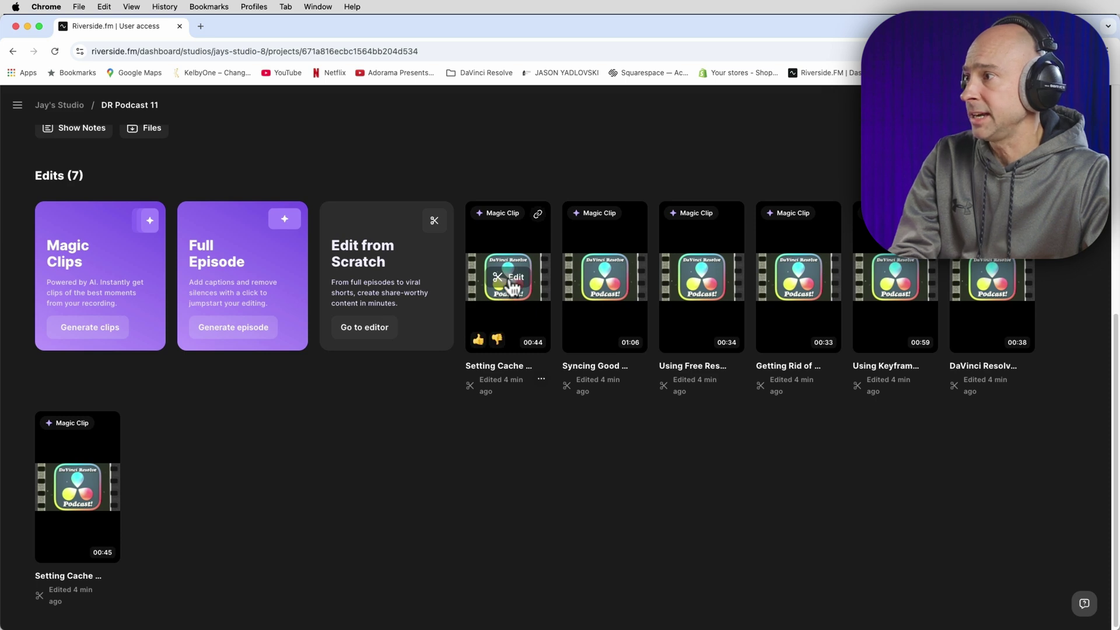
left_click(513, 287)
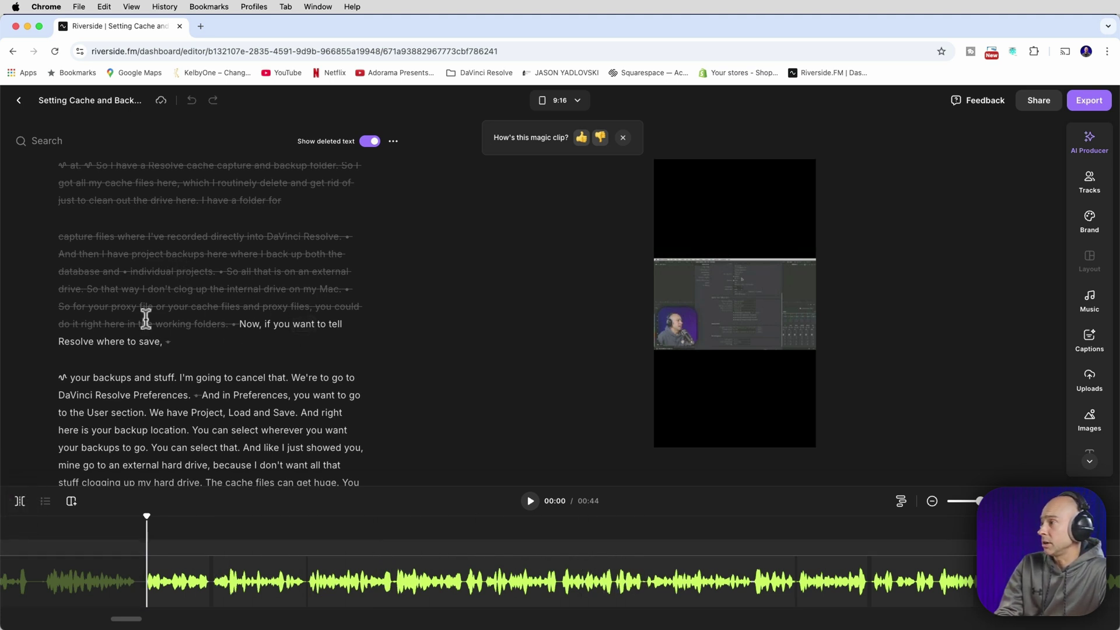
Step: Scroll the clip's transcript, select and deselect a phrase, then start preview playback
scroll(168, 302, "down", 3)
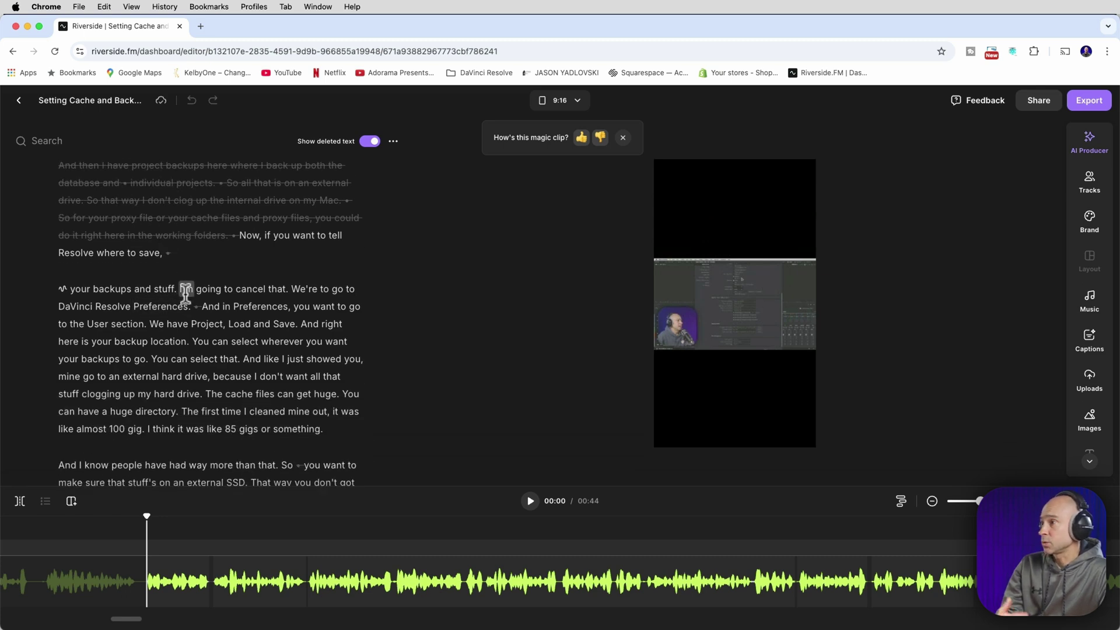
scroll(184, 292, "down", 6)
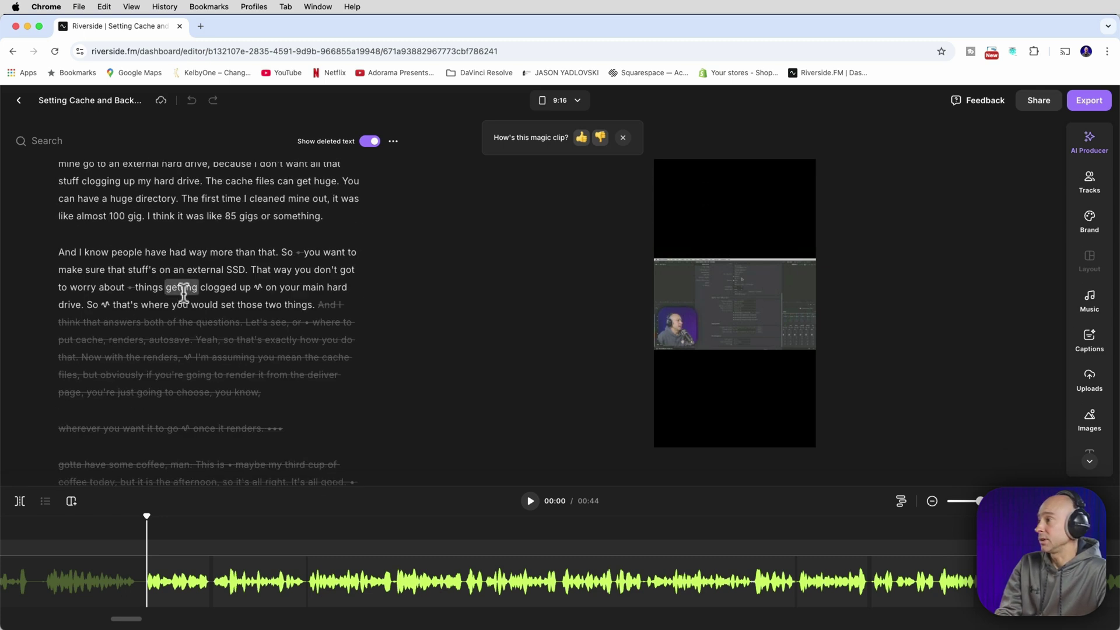
scroll(184, 291, "up", 1)
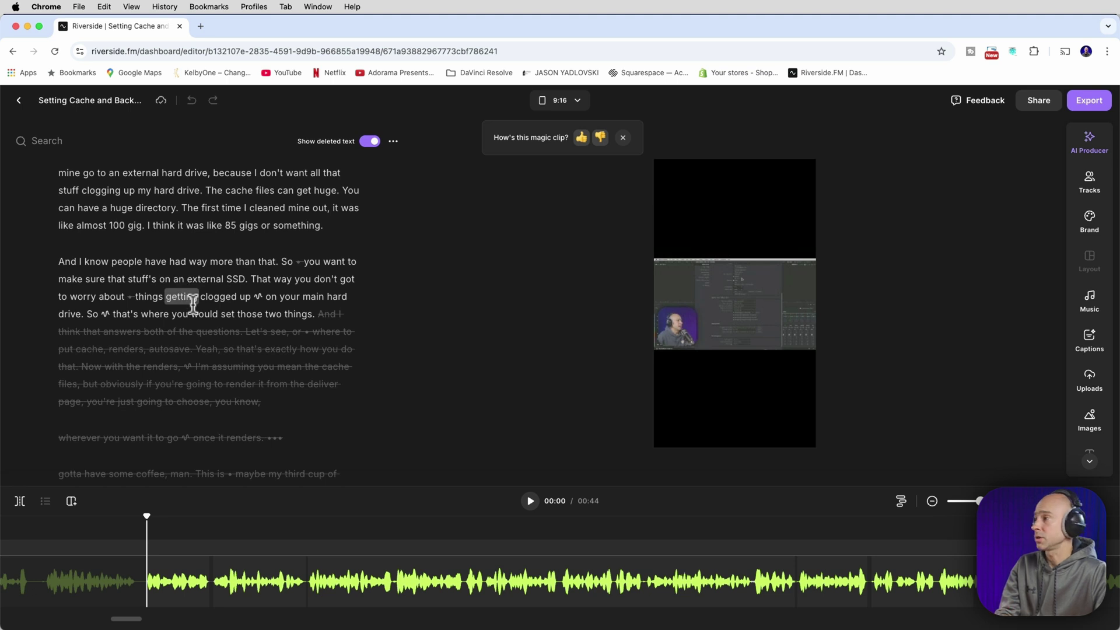
scroll(315, 297, "up", 2)
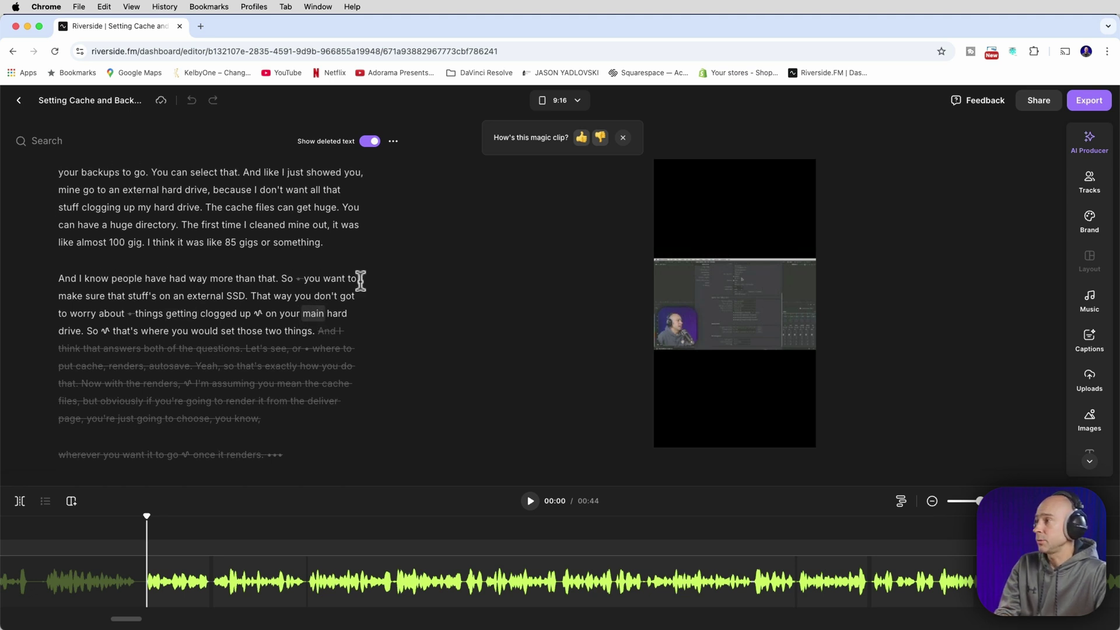
left_click_drag(359, 279, 157, 281)
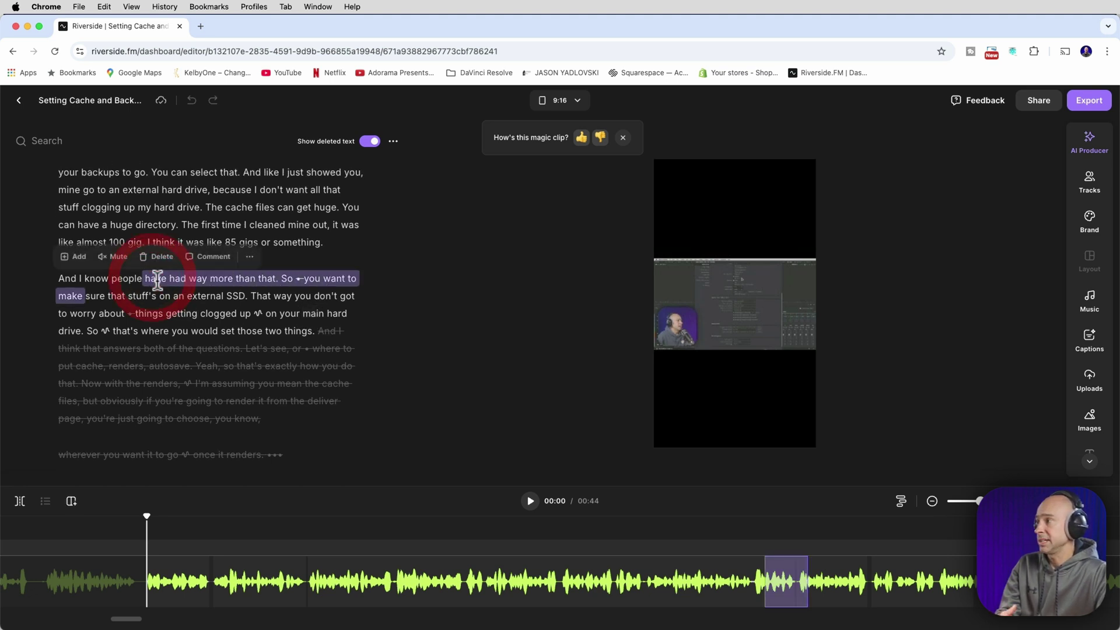
left_click(425, 291)
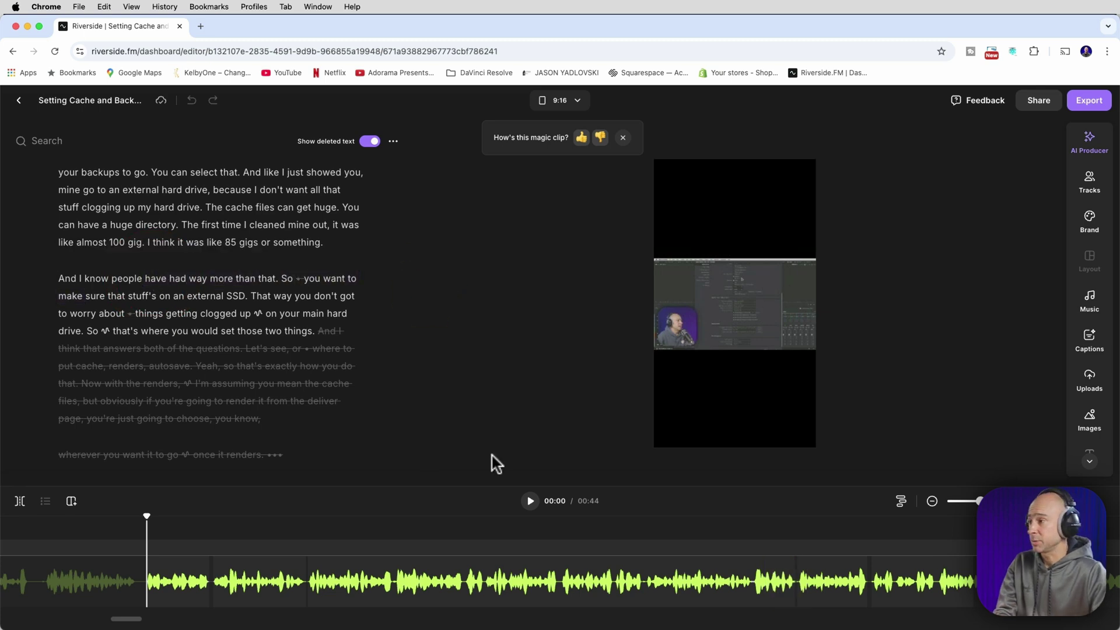
left_click(534, 505)
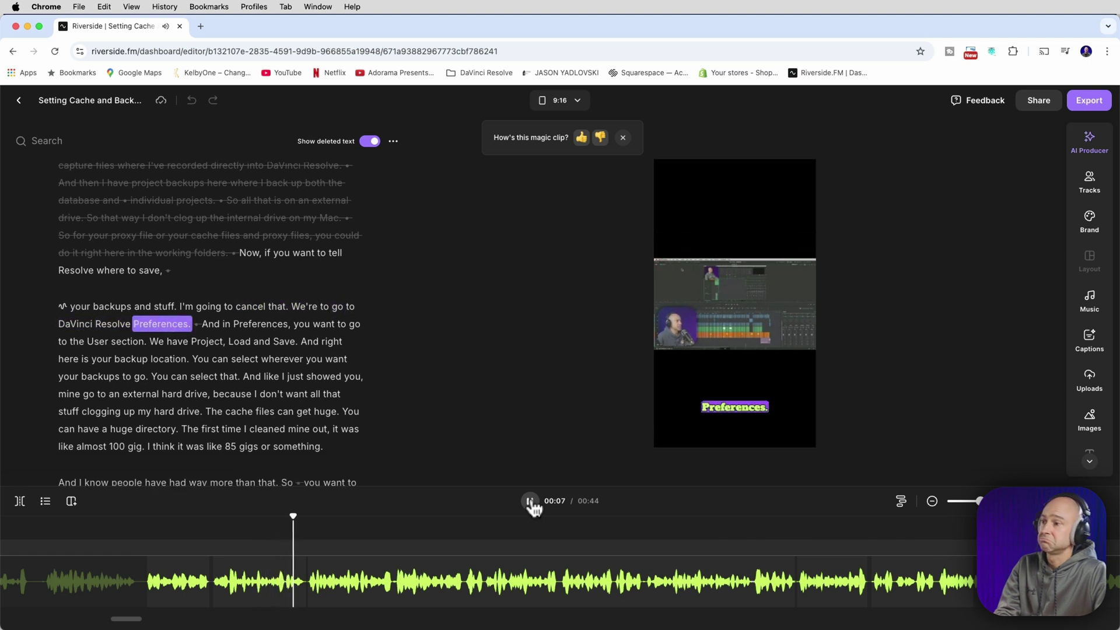
Step: Pause the preview at 00:09 and bring up the AI Producer options
left_click(530, 503)
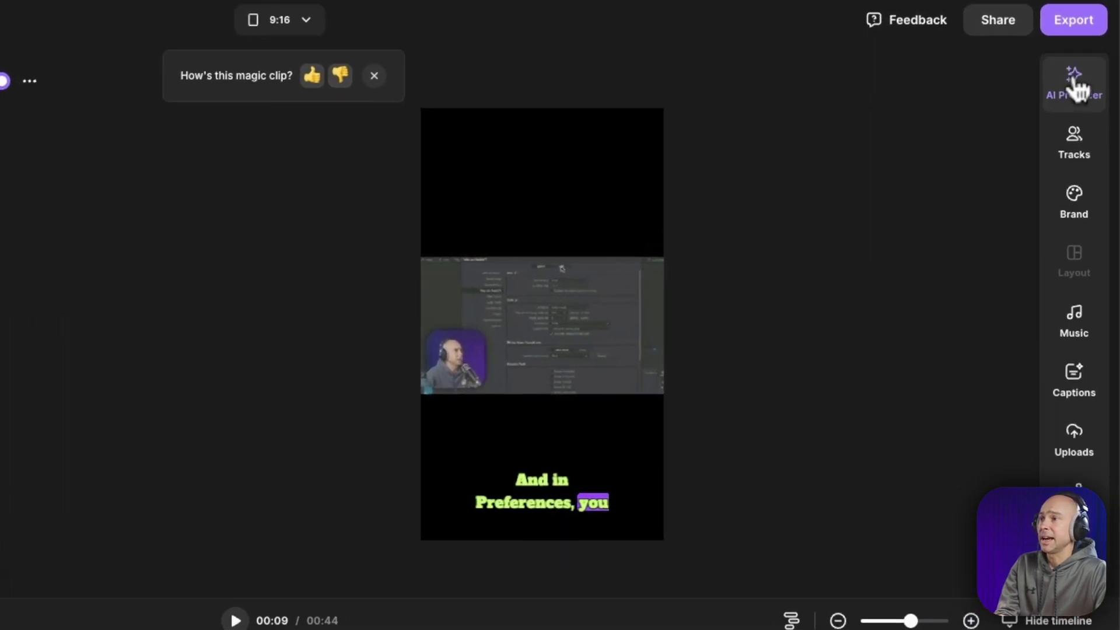
left_click(1076, 86)
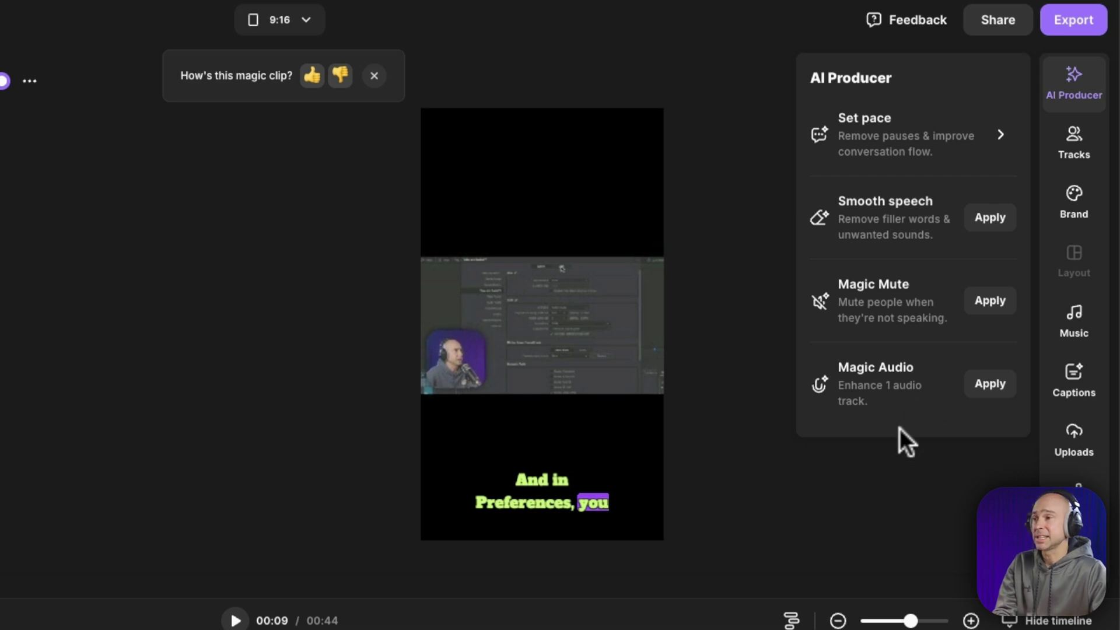
Step: Close the AI Producer options and glance at the clip's speaker tracks
left_click(902, 524)
left_click(1077, 147)
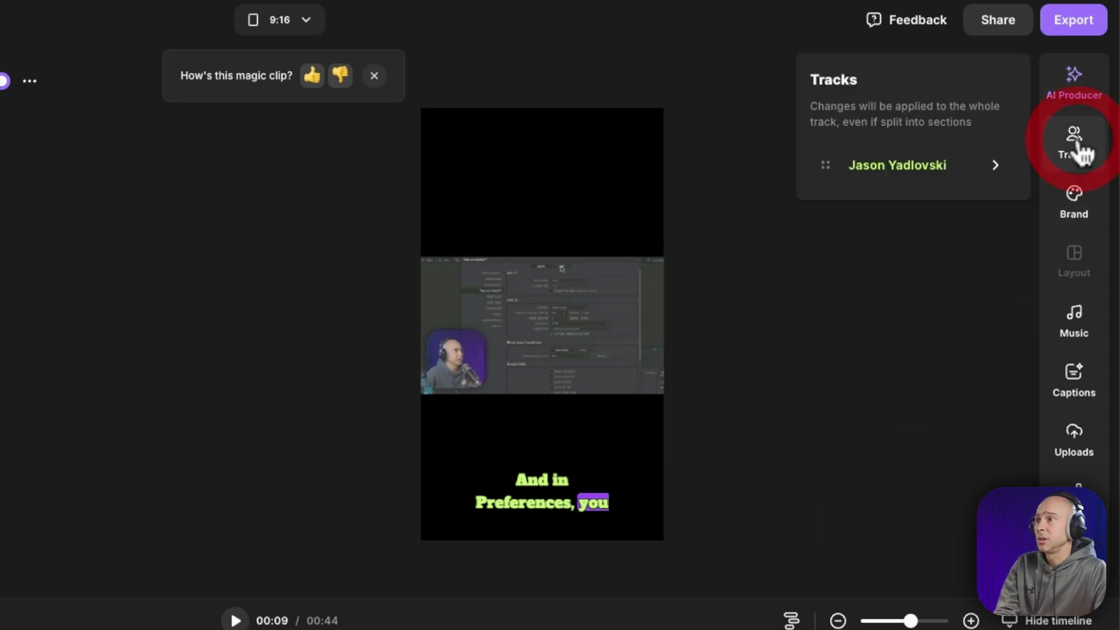
mouse_move(912, 169)
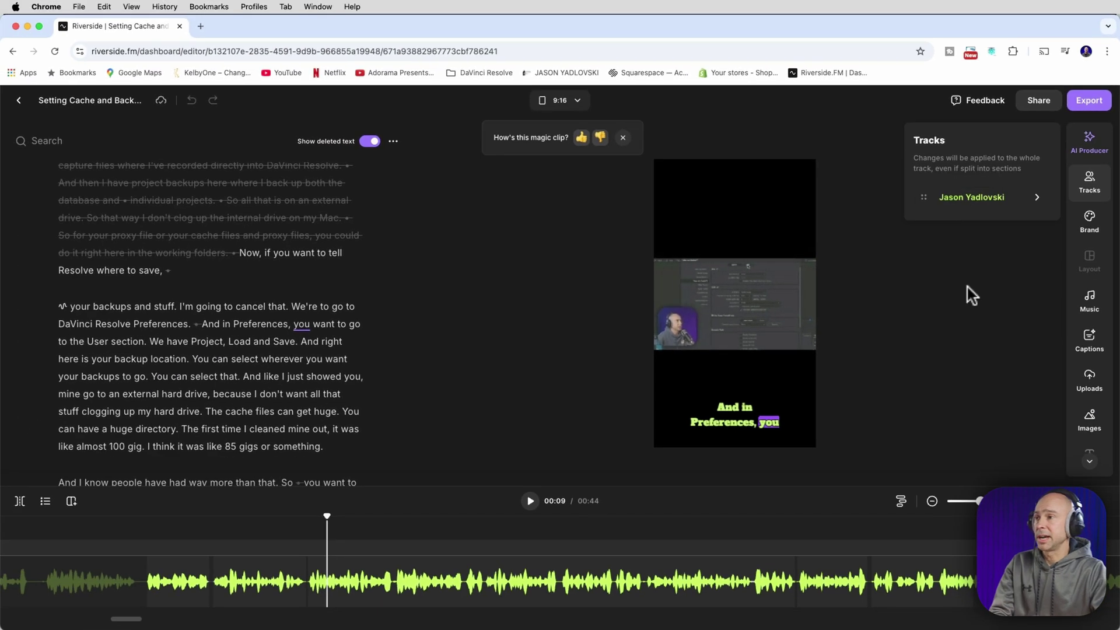
left_click(967, 287)
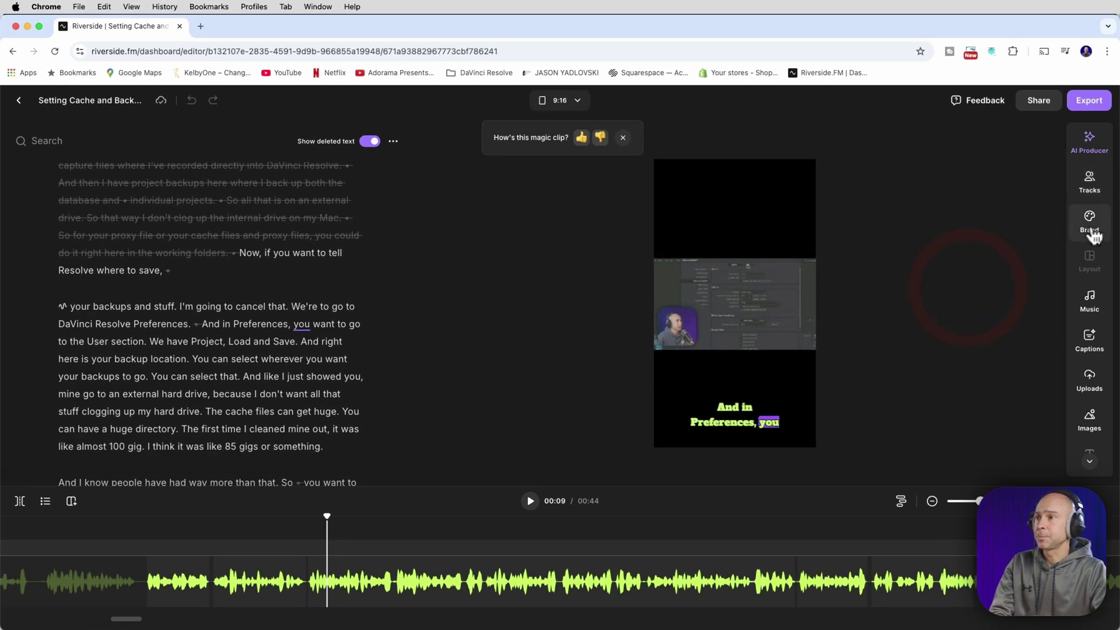
Step: Under Brand, try a dark hex pattern, then set the green gradient background
left_click(1088, 222)
left_click(1030, 285)
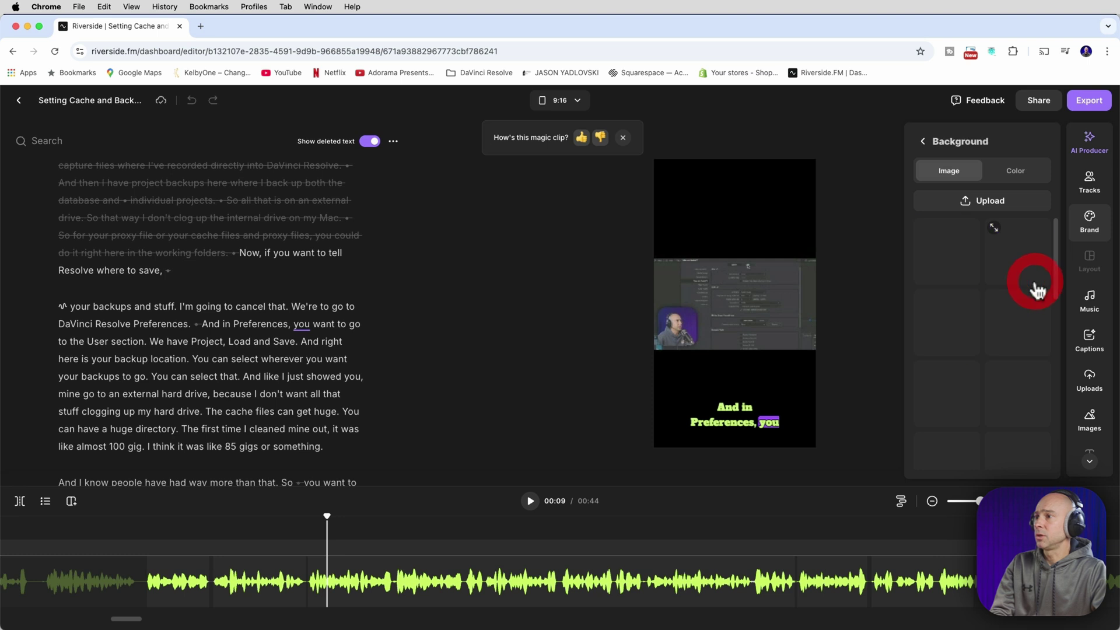
scroll(983, 327, "down", 5)
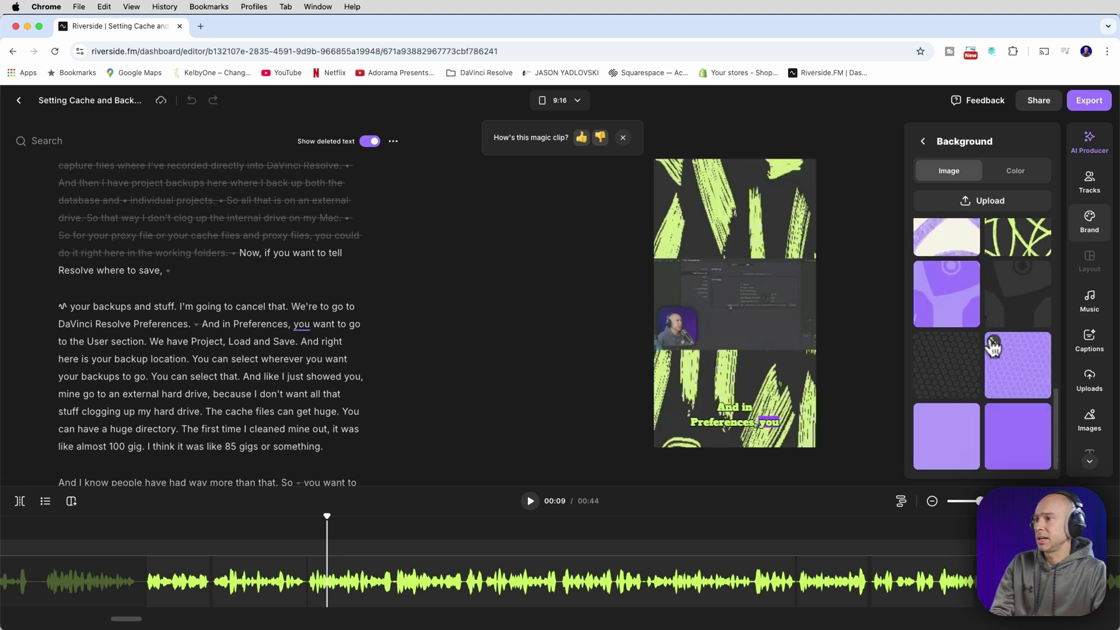
left_click(1008, 314)
scroll(1012, 315, "up", 5)
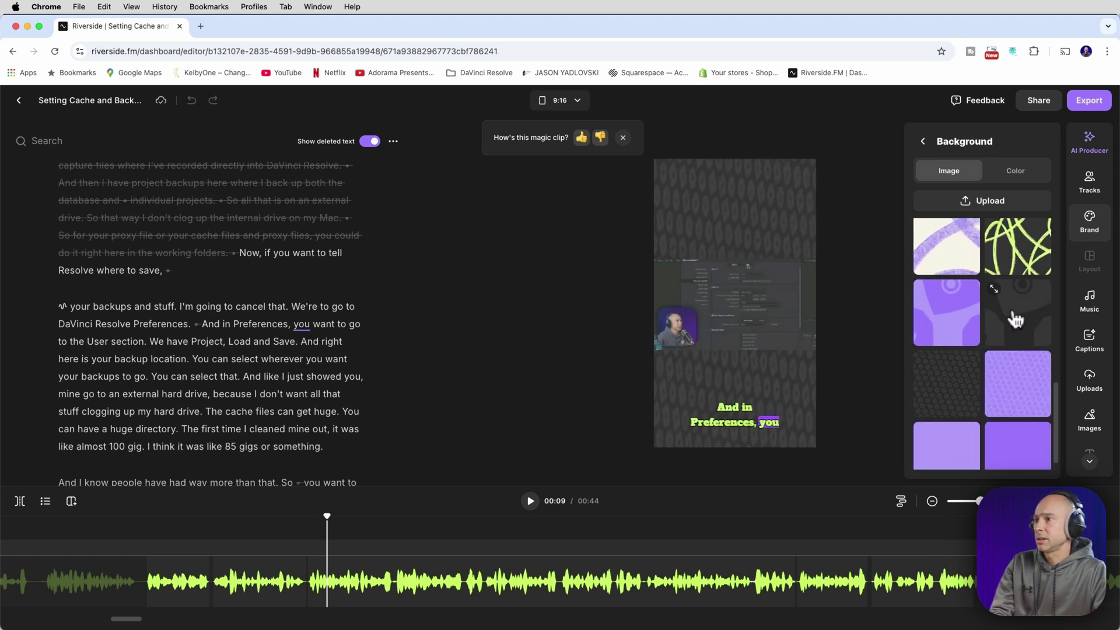
left_click(1020, 263)
left_click(956, 330)
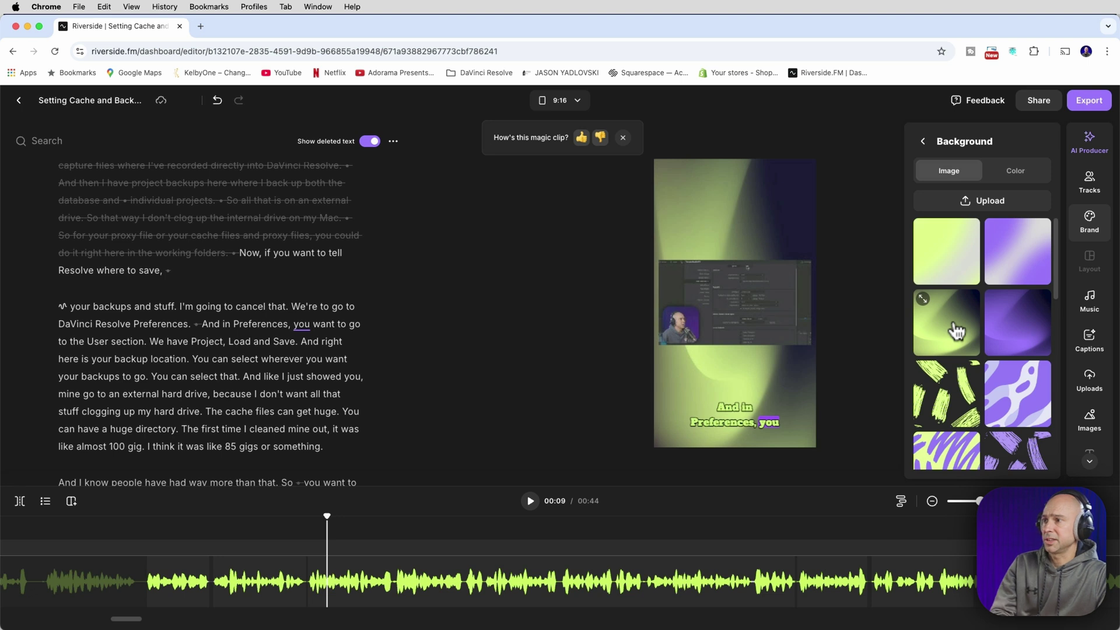
left_click(956, 330)
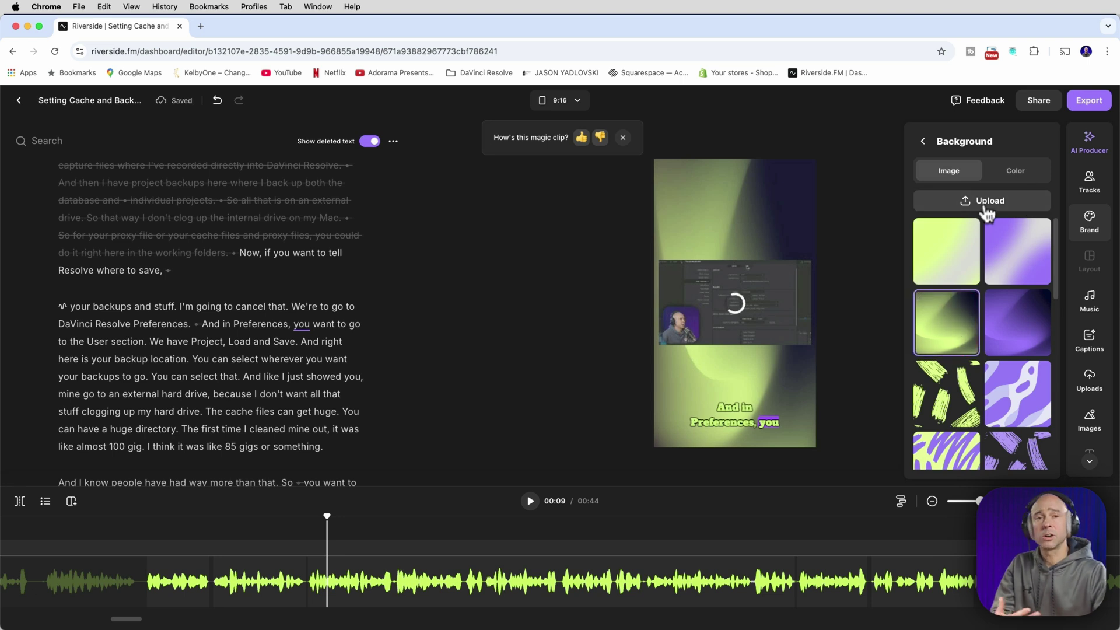
left_click(1090, 301)
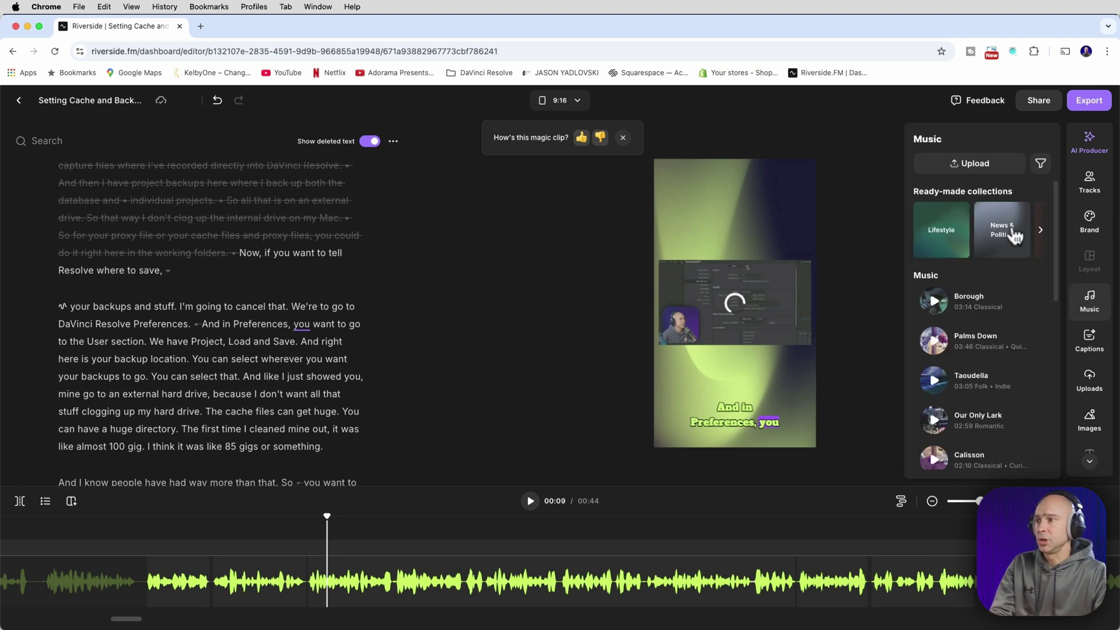
Step: Try purple and white-box caption presets, then apply bold white with orange word highlight
left_click(1086, 344)
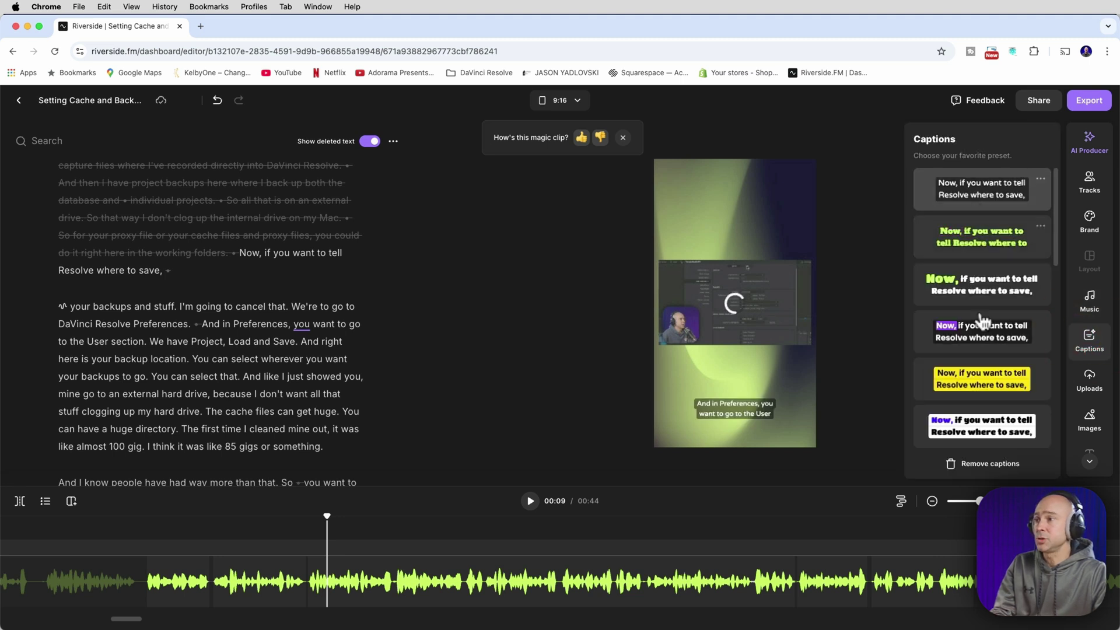
scroll(982, 326, "down", 5)
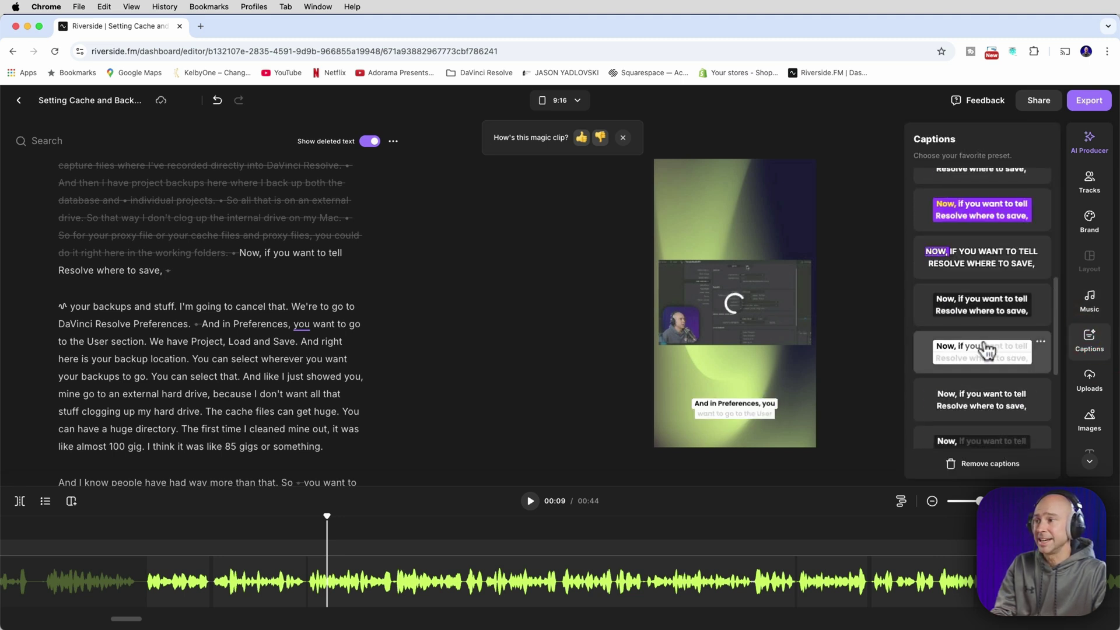
scroll(977, 350, "up", 4)
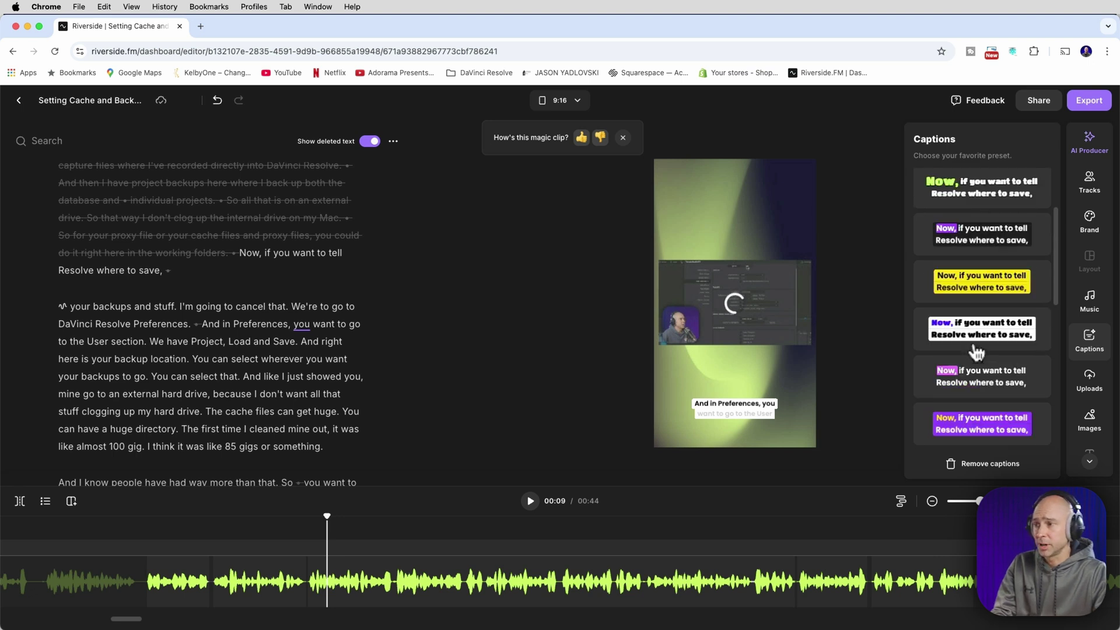
left_click(985, 419)
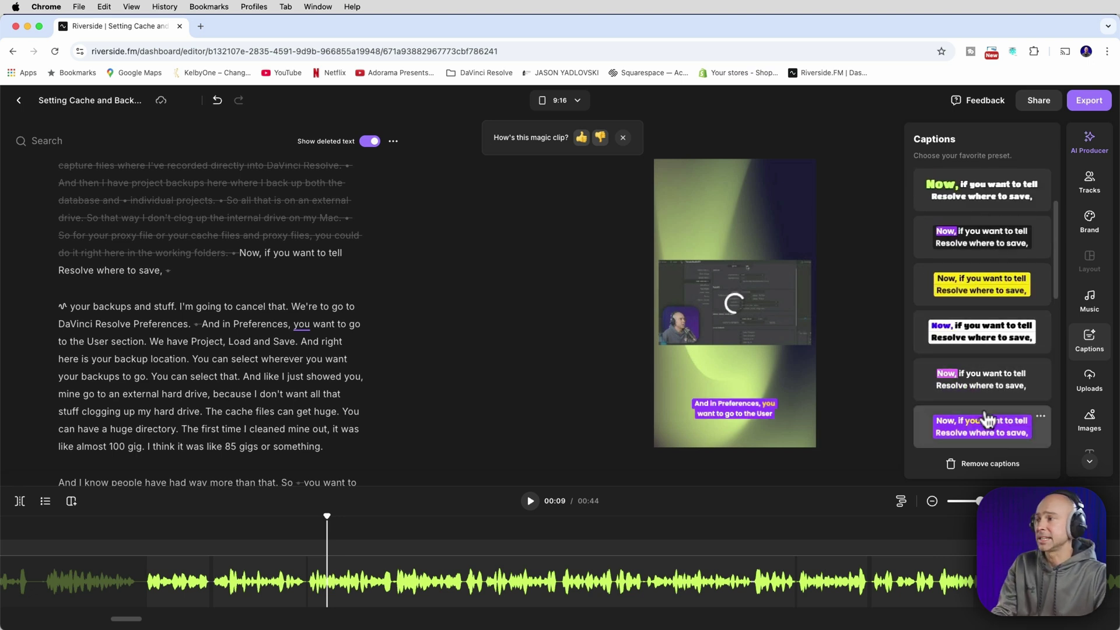
left_click(981, 348)
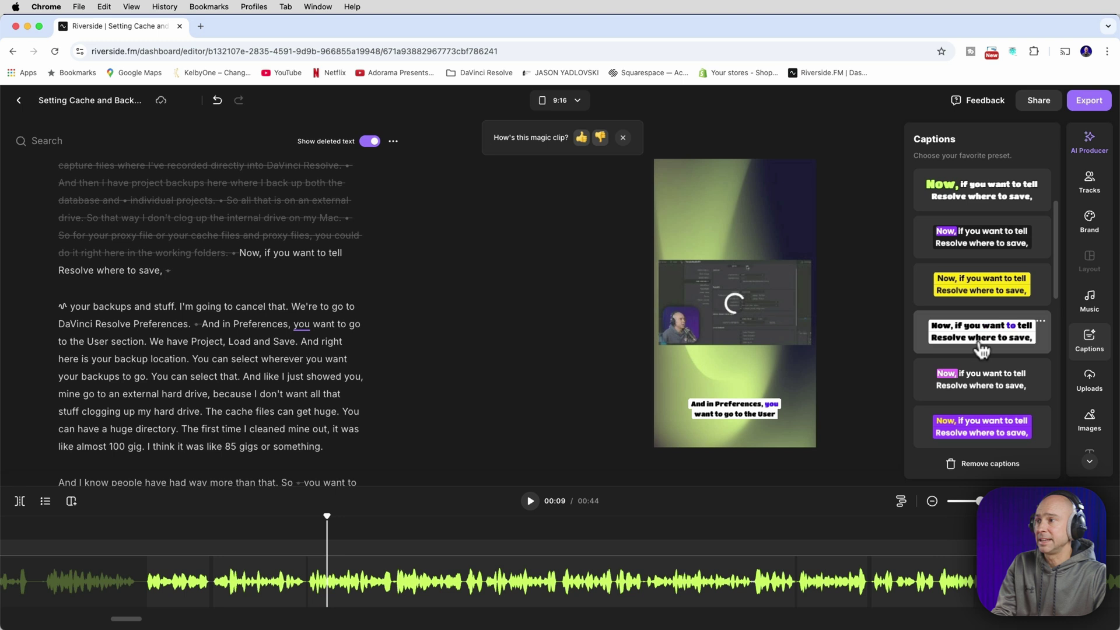
left_click(980, 385)
left_click(976, 382)
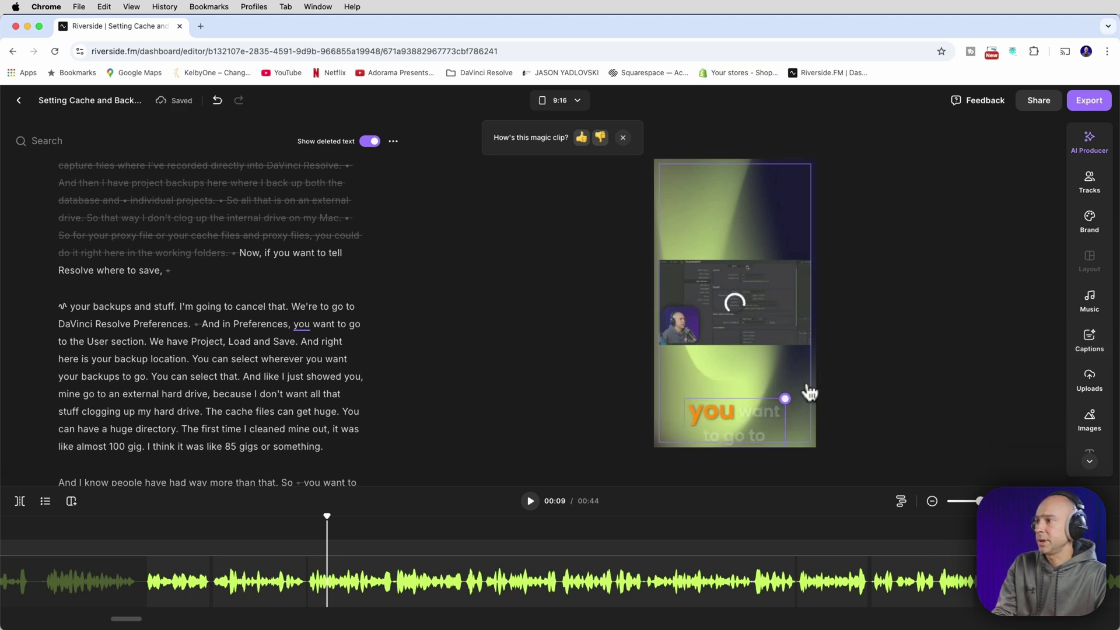
Step: Move the caption to the top of the frame and widen it on both sides
left_click_drag(729, 416, 730, 206)
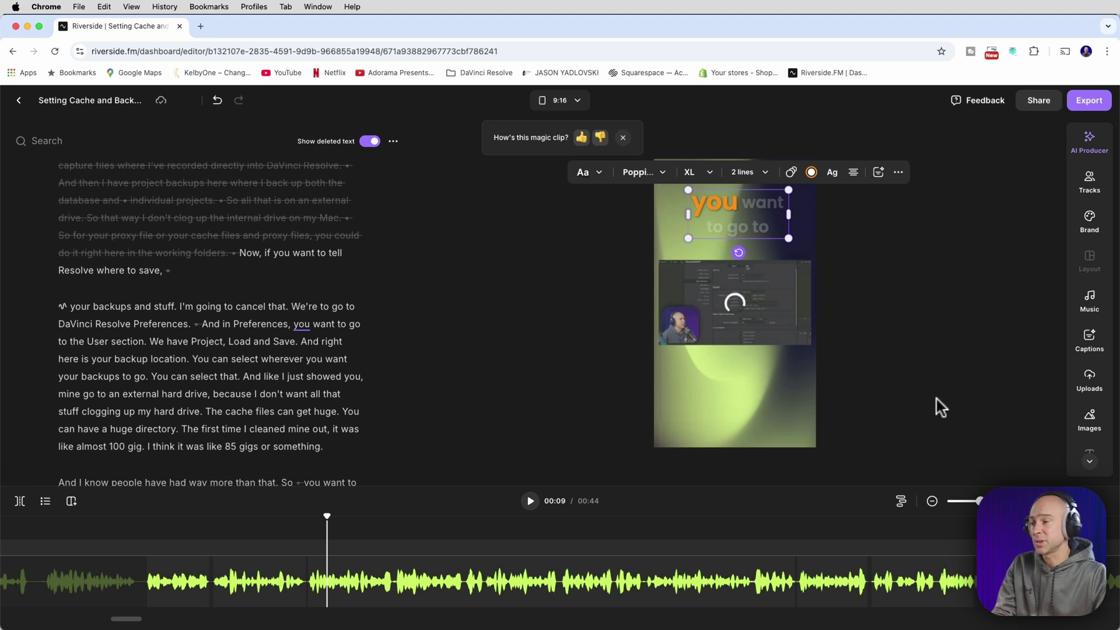
left_click_drag(688, 214, 674, 214)
left_click_drag(787, 215, 798, 215)
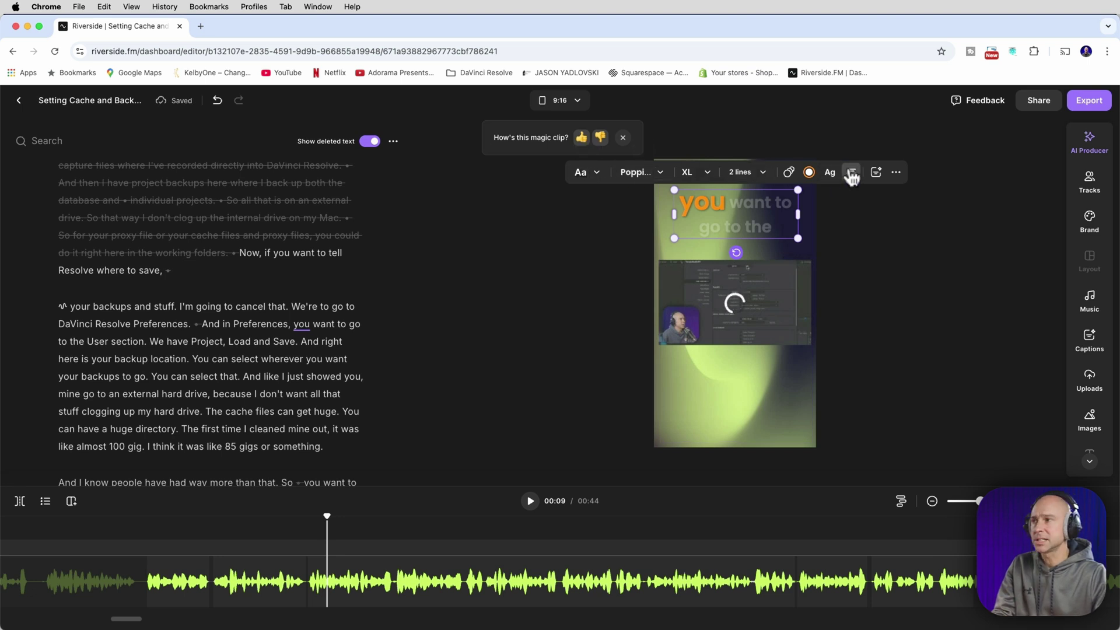
left_click(1089, 377)
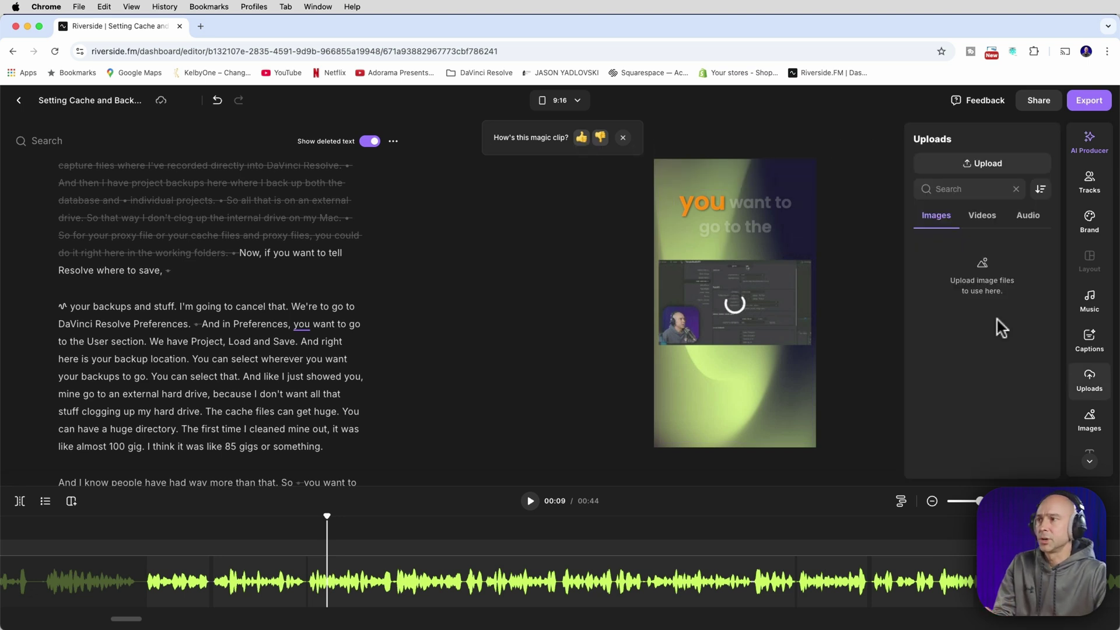
Step: Browse the stock image suggestions, then close them without adding any
left_click(1089, 421)
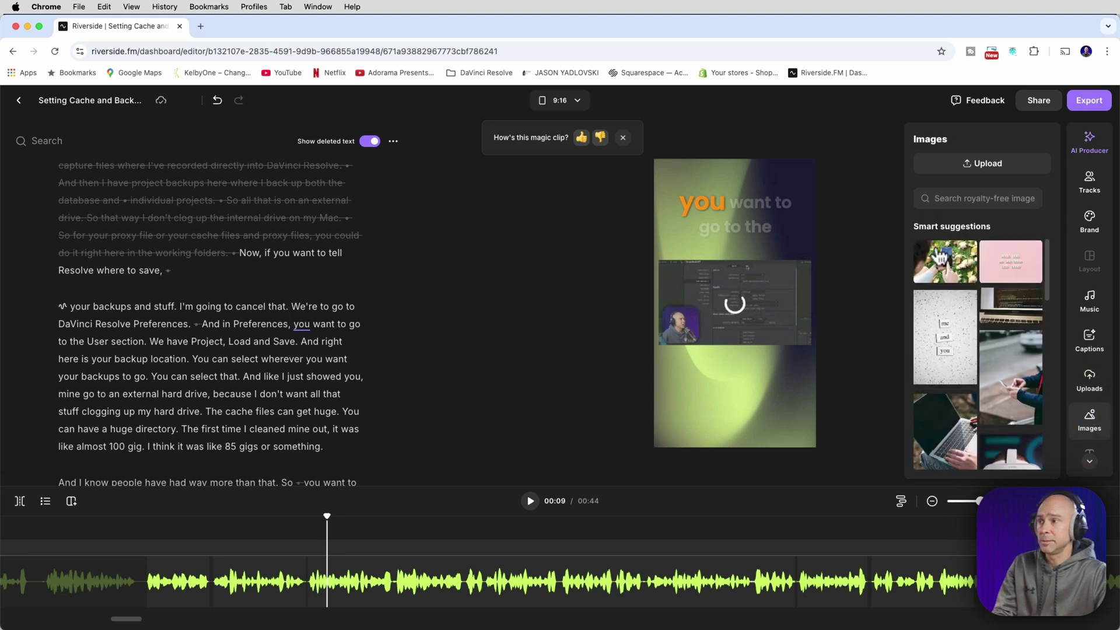
scroll(963, 404, "down", 5)
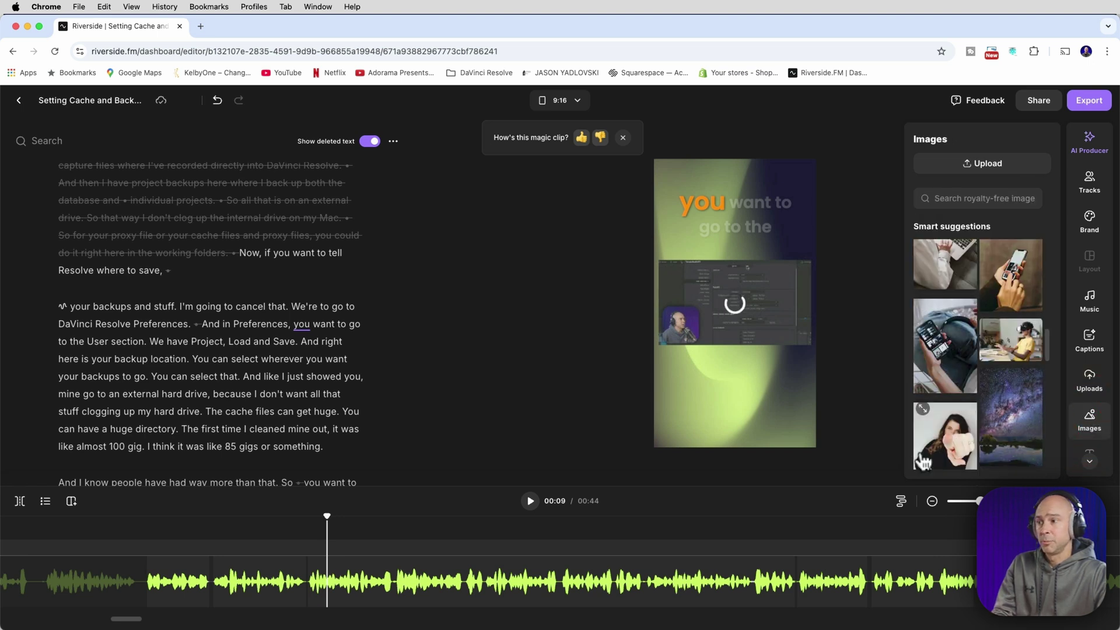
left_click(876, 427)
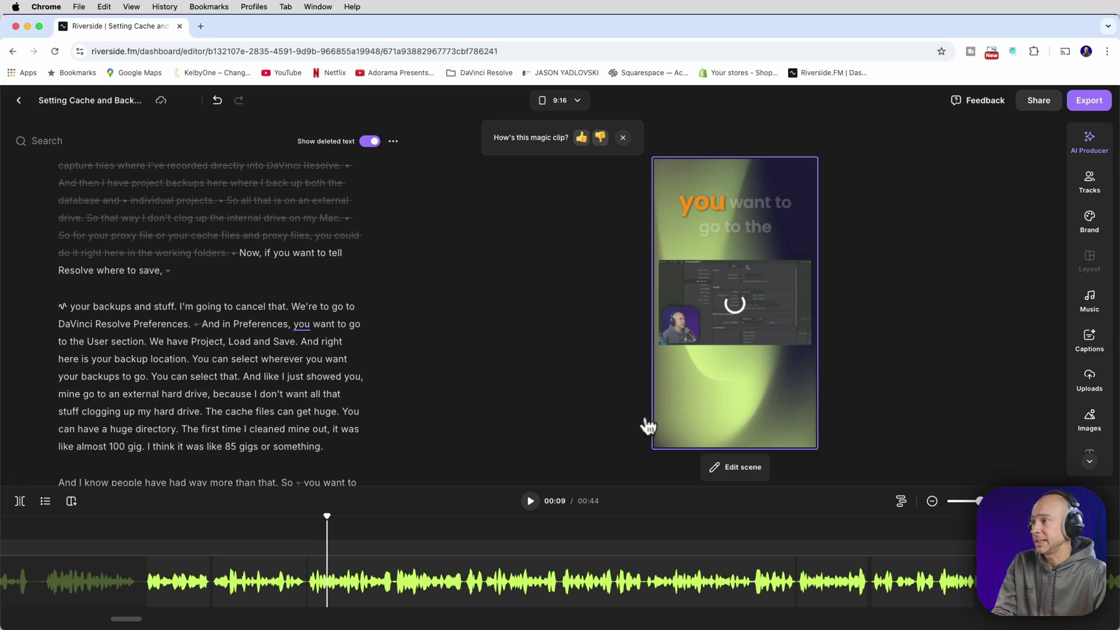
Step: Look through the text style presets in the Text panel without applying one
left_click(1088, 461)
left_click(1089, 452)
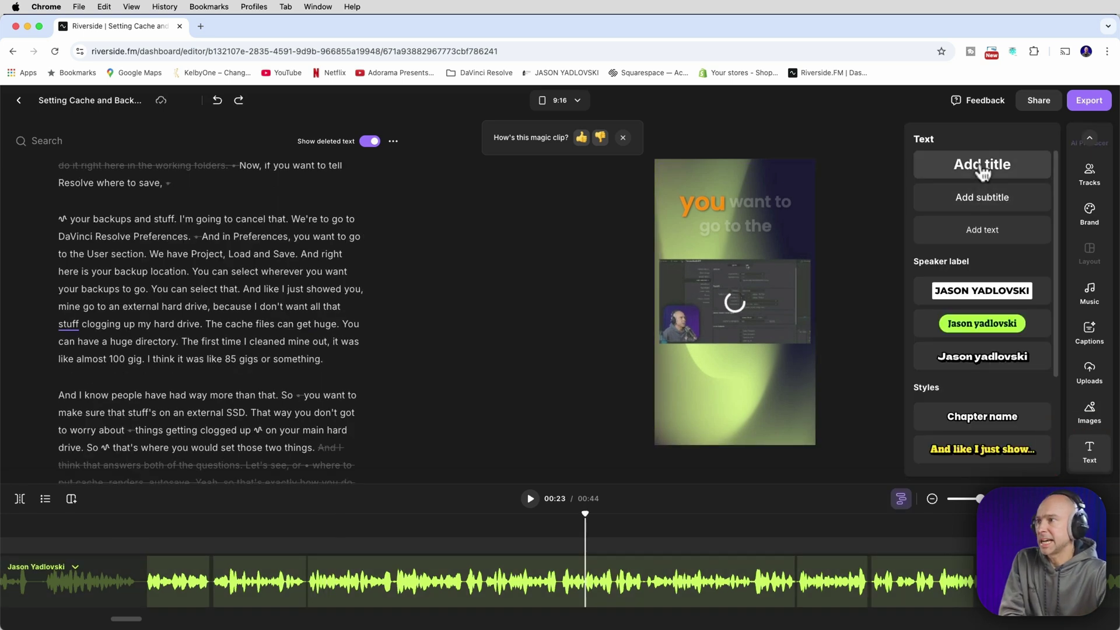
scroll(968, 349, "down", 3)
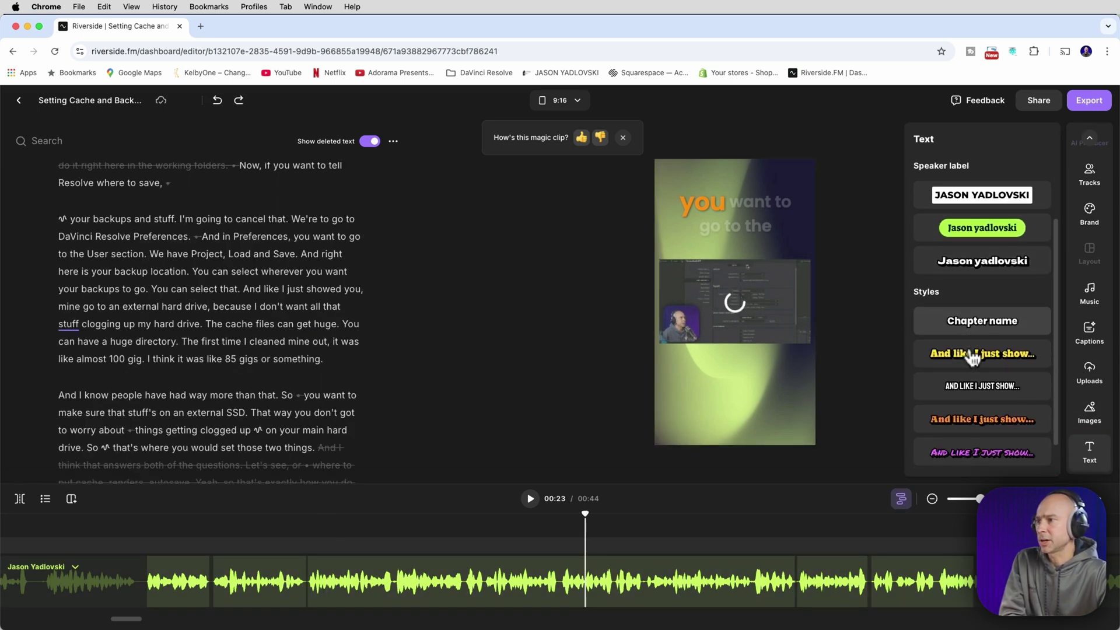
scroll(973, 357, "down", 1)
scroll(985, 350, "up", 4)
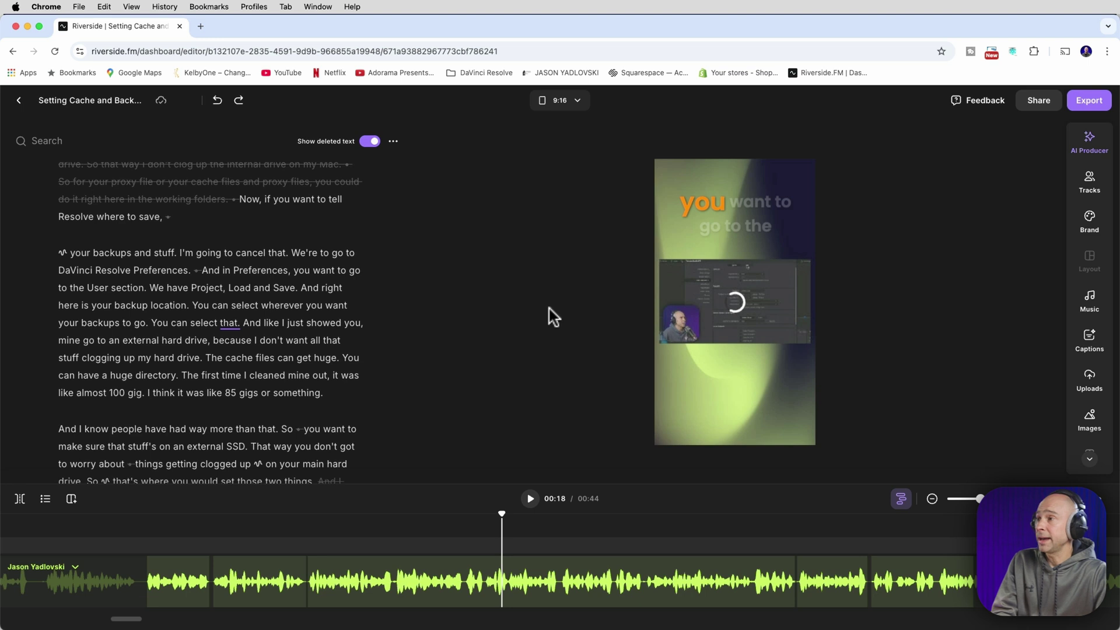
mouse_move(651, 152)
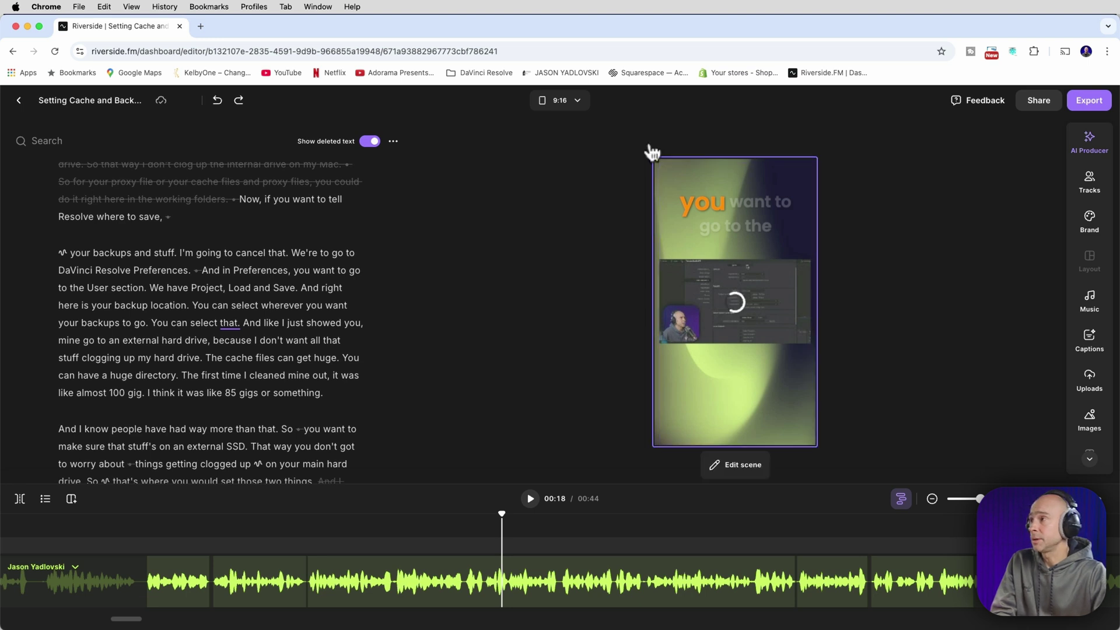
left_click(577, 101)
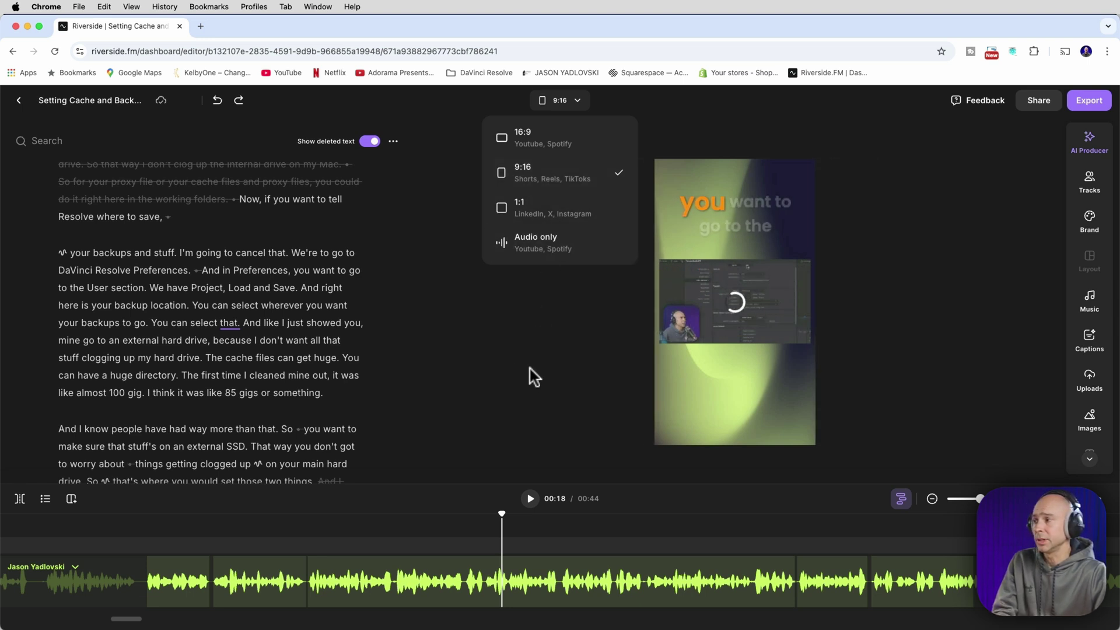
left_click(507, 362)
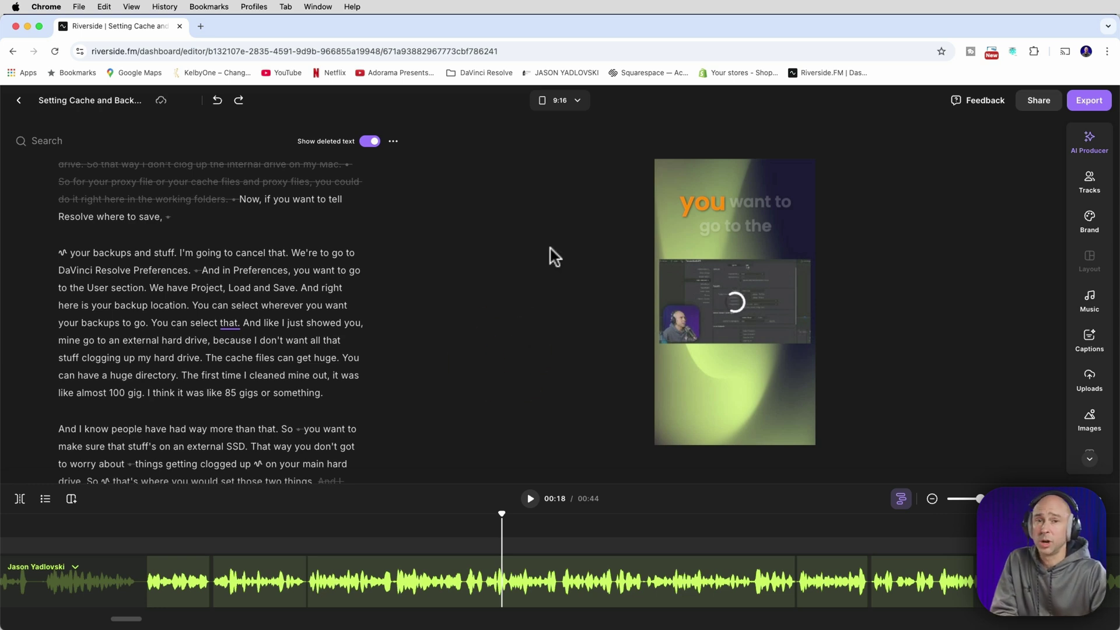
Step: Cut the line "So that's where you would set those two things." from the transcript, shortening the clip to 00:41
left_click(866, 527)
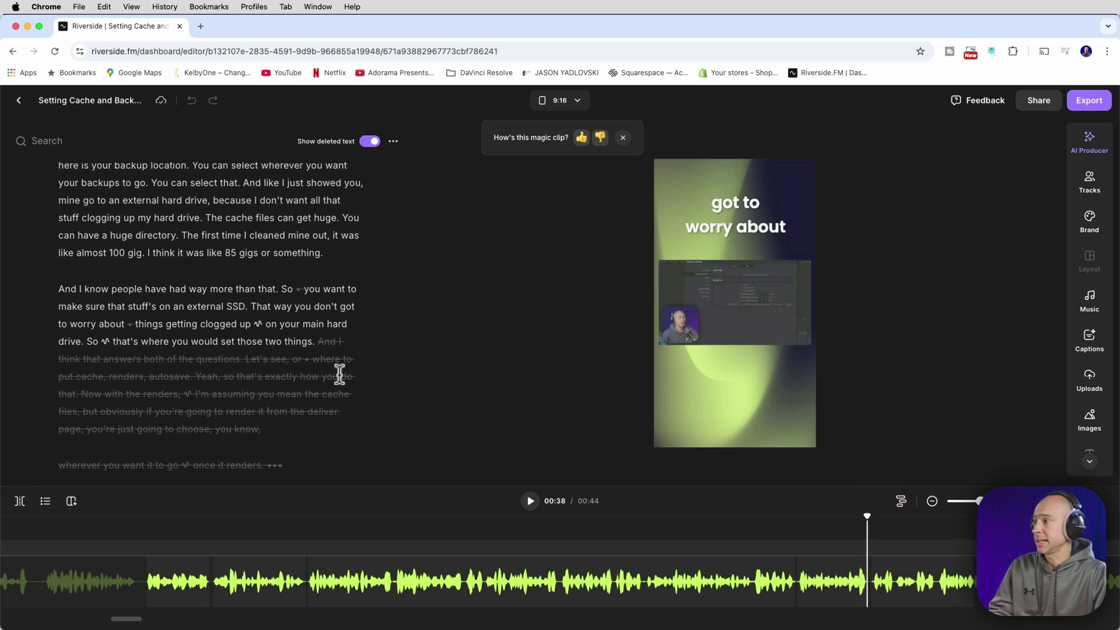
left_click_drag(317, 342, 85, 343)
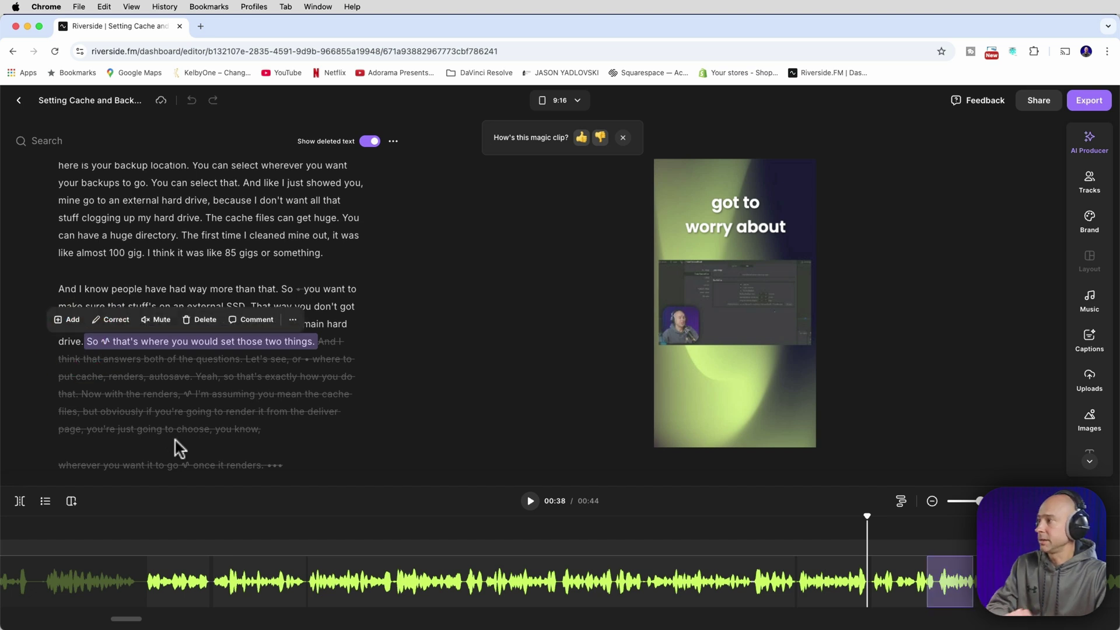
key("BackSpace")
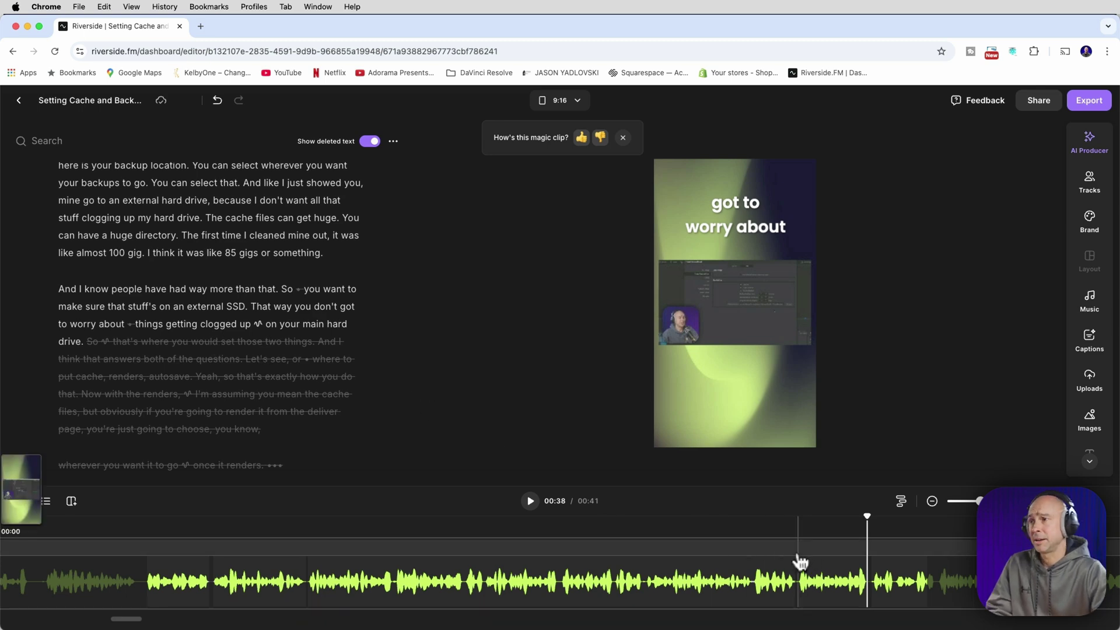
left_click(688, 561)
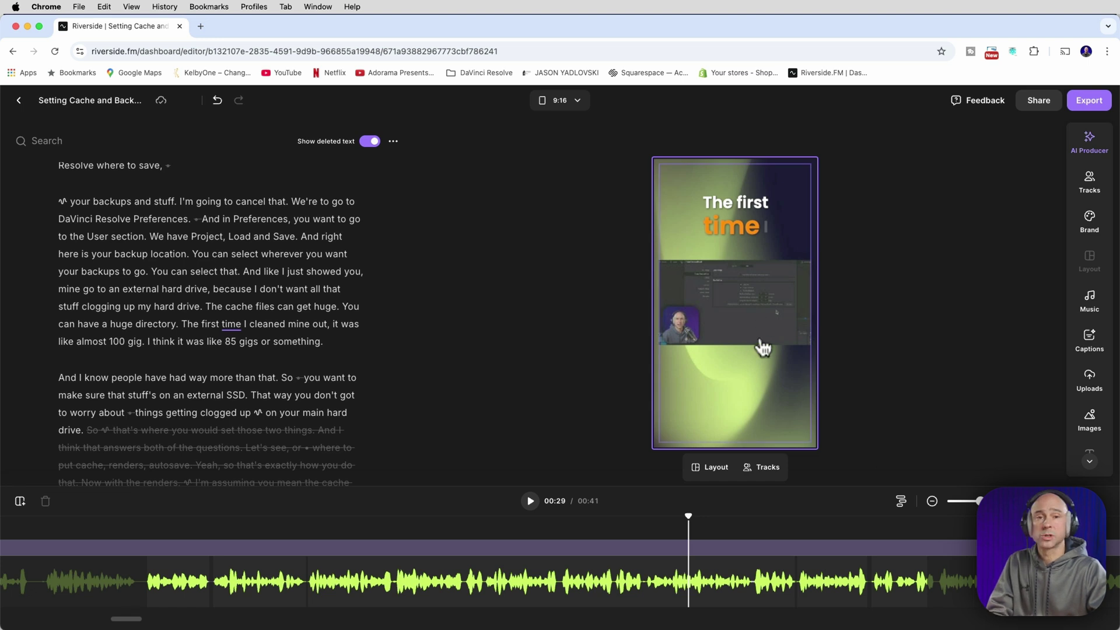
Step: Switch the scene layout to Fullscreen so the screen recording fills the vertical frame
left_click(722, 328)
mouse_move(746, 475)
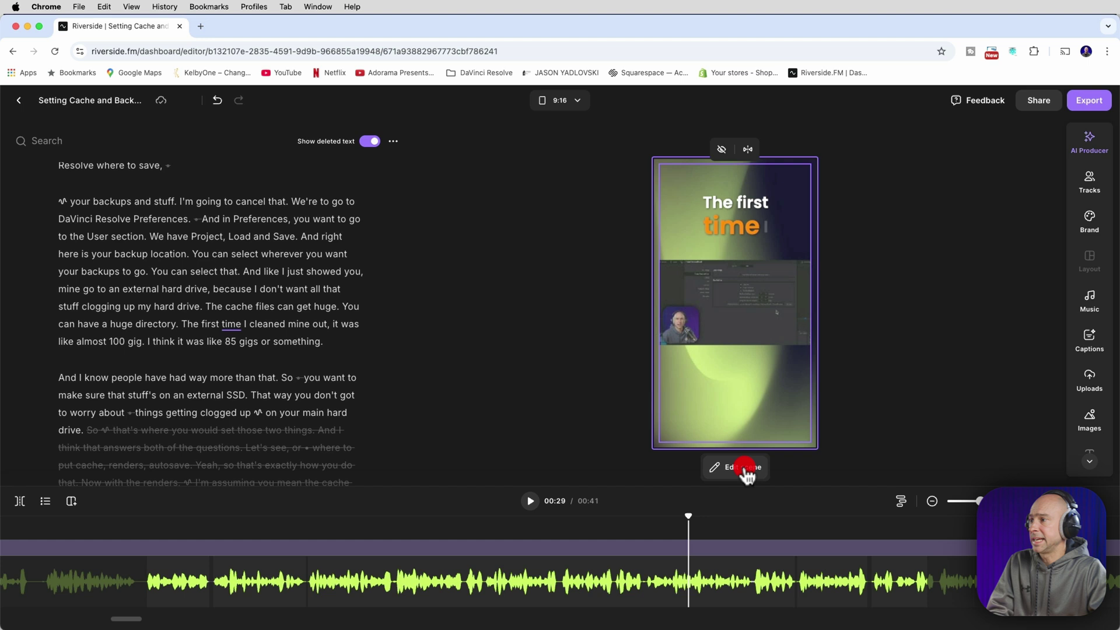
left_click(744, 467)
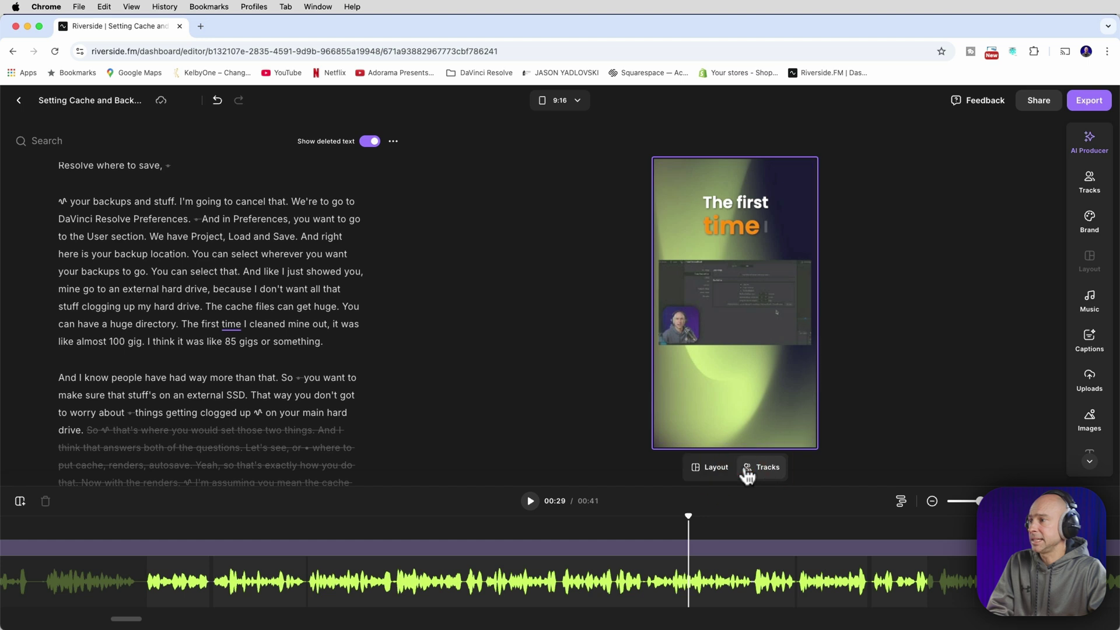
left_click(711, 468)
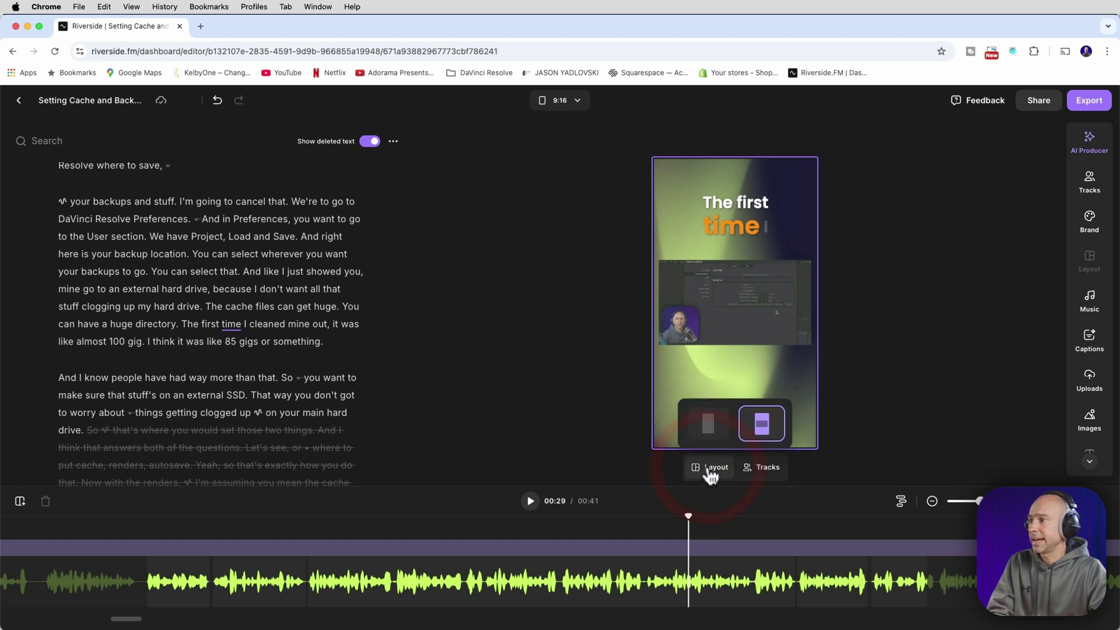
left_click(714, 426)
Step: Move the captions from the top down to below the frame's centre, checked at the User section caption
left_click(150, 525)
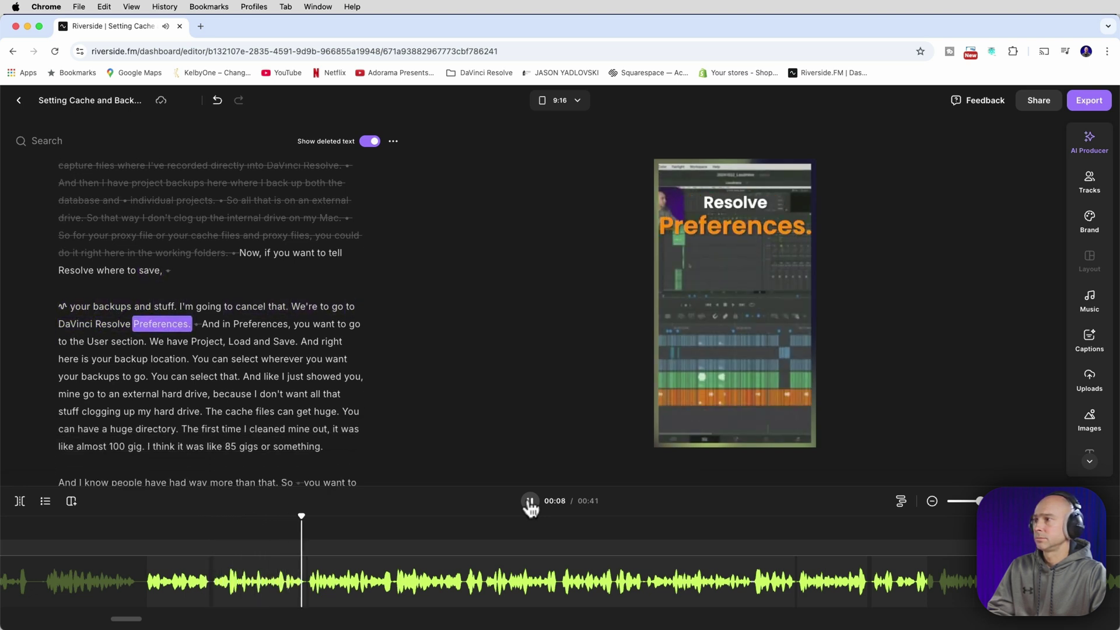
left_click(530, 503)
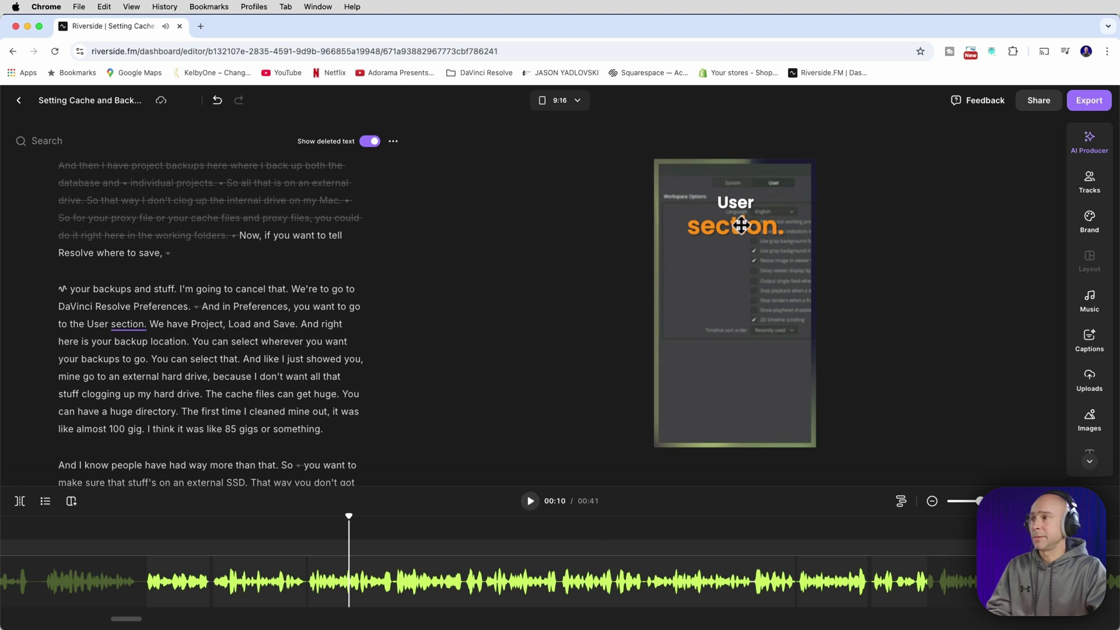
left_click_drag(740, 225, 740, 373)
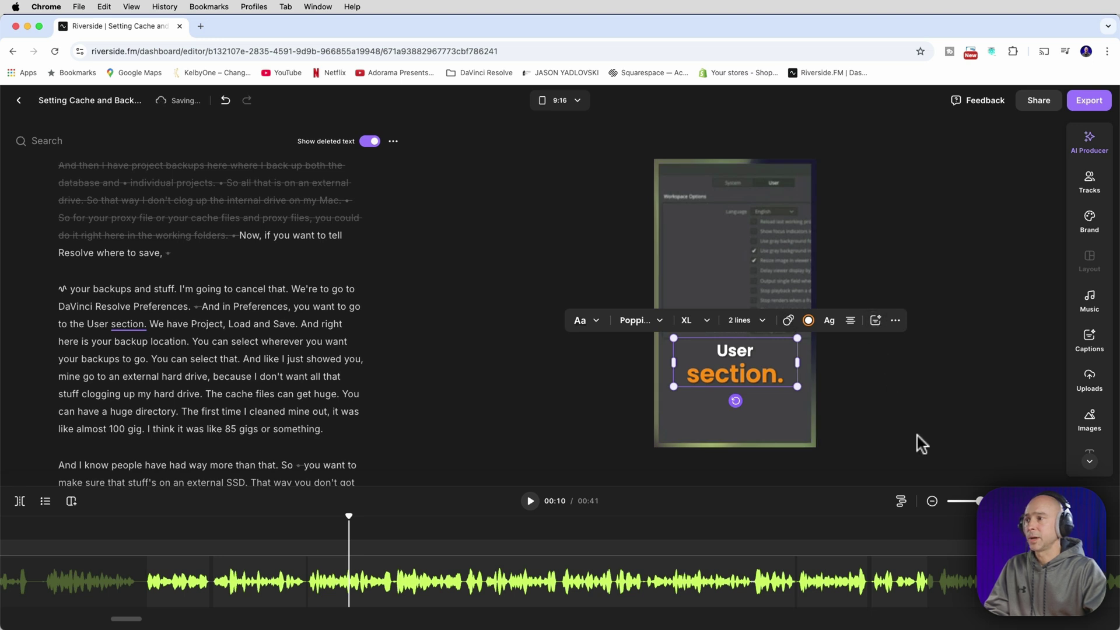
left_click(933, 396)
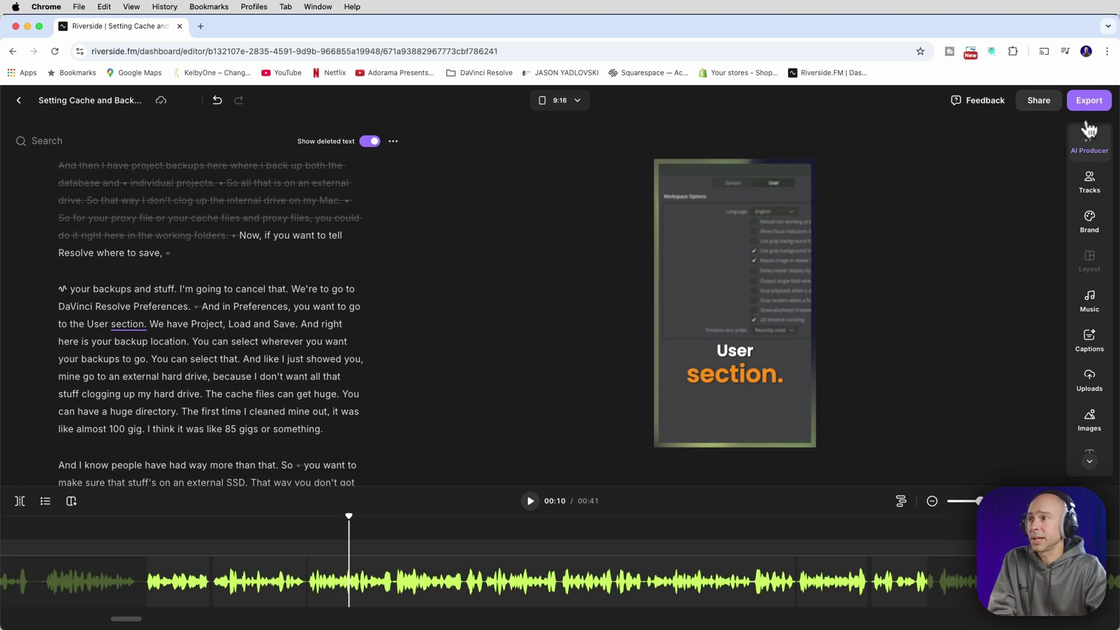
Step: Open the export options and keep video quality at 1080p HD with watermark removal on
left_click(1089, 102)
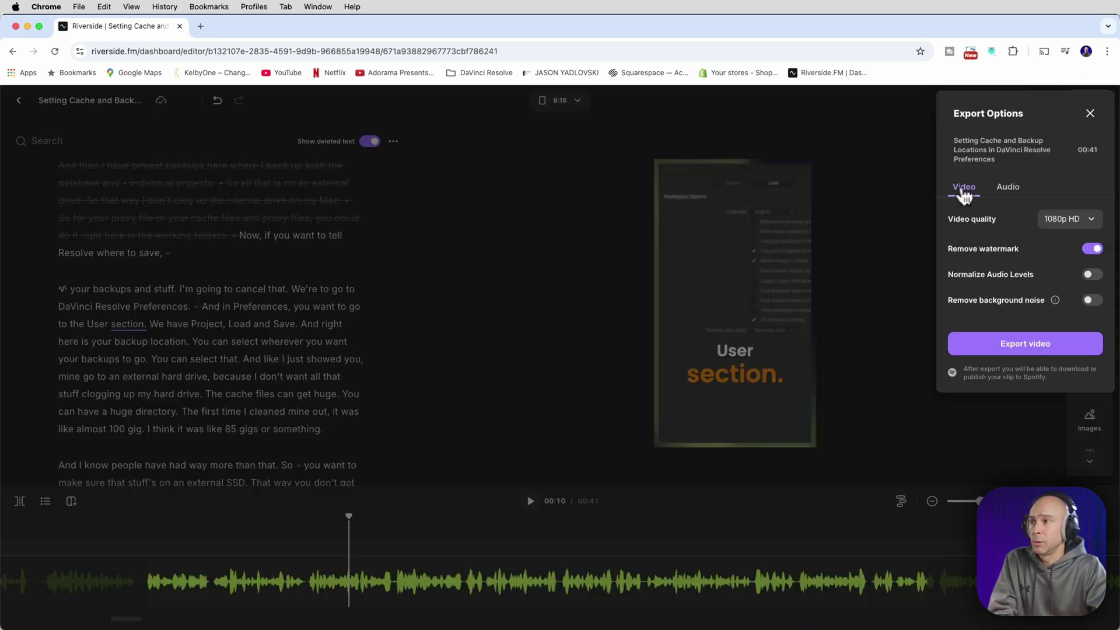
left_click(1065, 220)
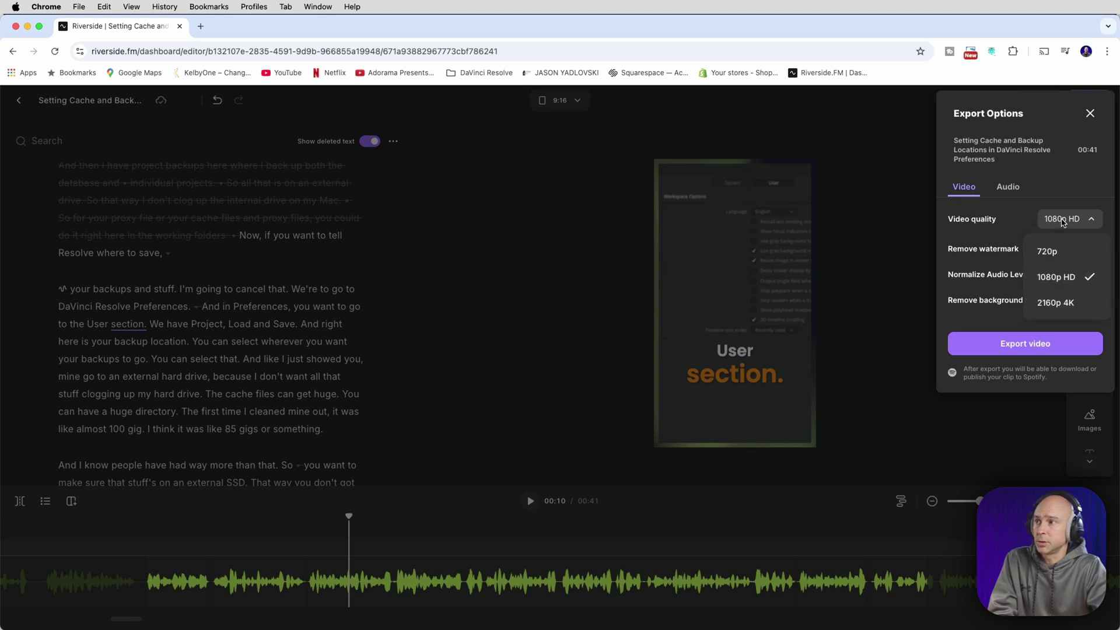
left_click(1058, 281)
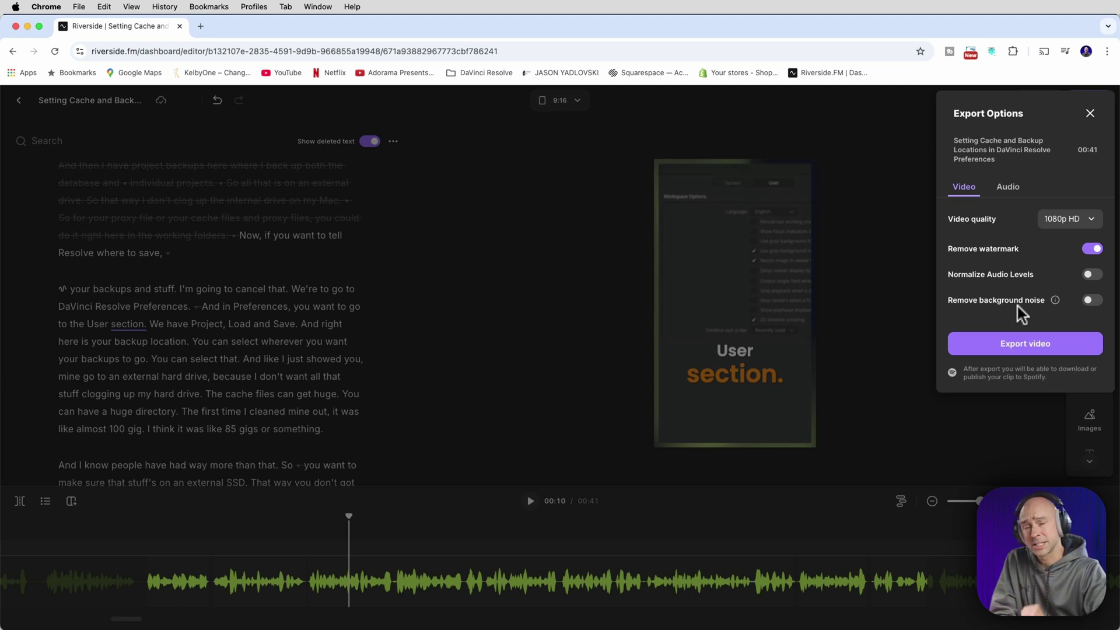
Step: Export the 00:41 Setting Cache clip to the dashboard
left_click(1025, 344)
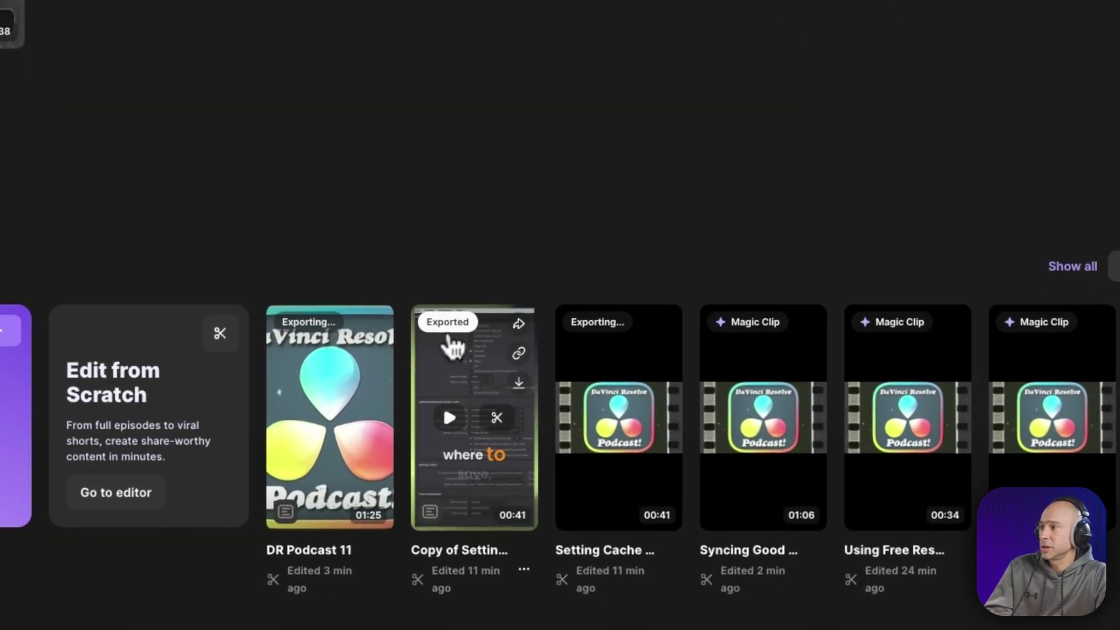